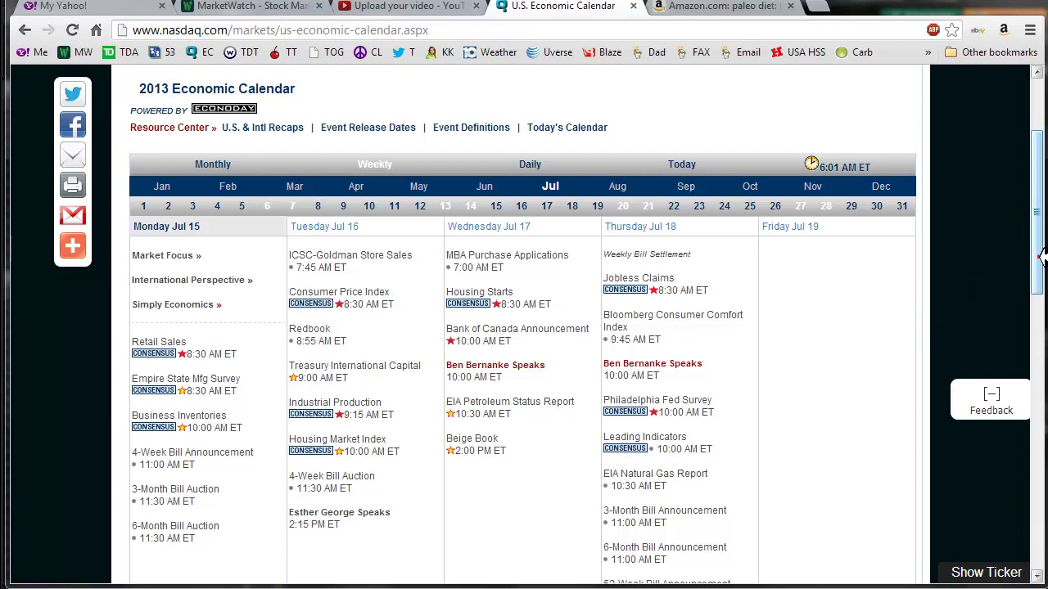
Review the week's scheduled releases for July 15 to 19 on the 2013 Economic Calendar.
{"action": "left_click_drag", "start_coordinate": [1037, 259], "coordinate": [1038, 385]}
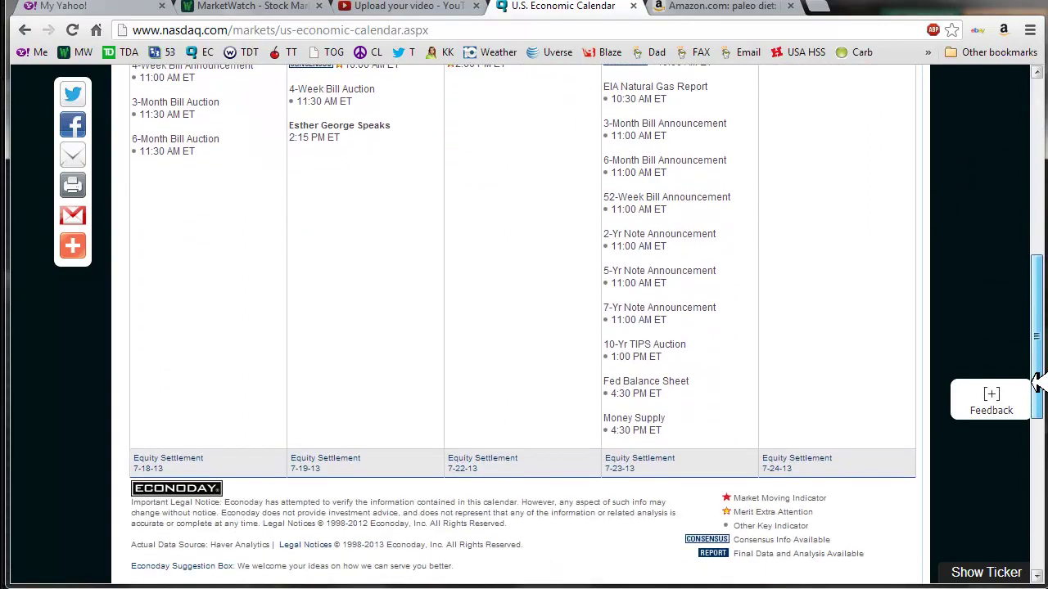
{"action": "left_click_drag", "start_coordinate": [1037, 385], "coordinate": [1037, 256]}
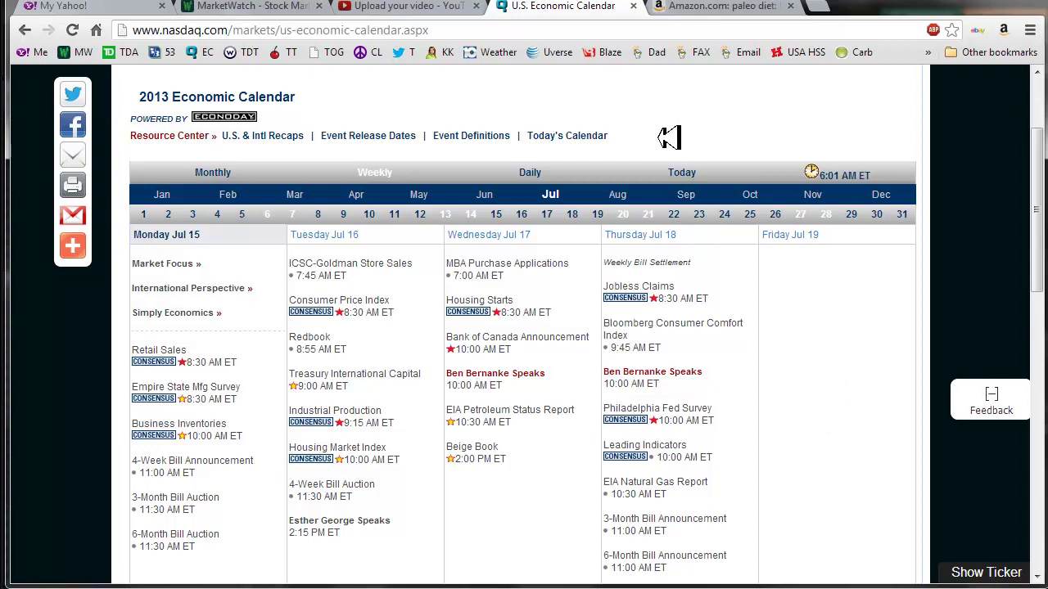
Switch to the MarketWatch home page and check the European and Asian market index quotes.
{"action": "left_click", "coordinate": [254, 7]}
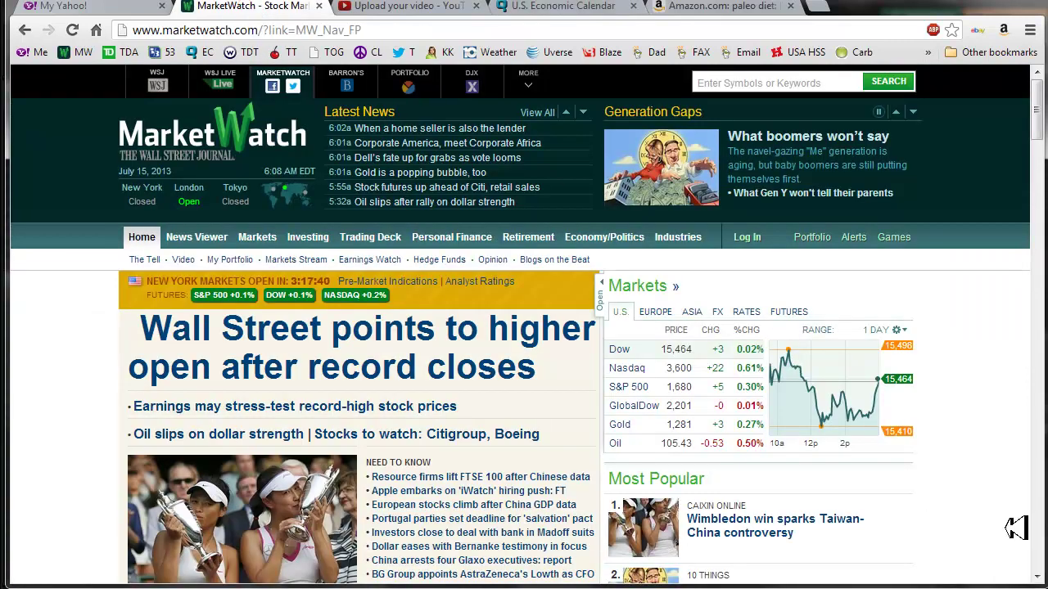
{"action": "left_click", "coordinate": [657, 312]}
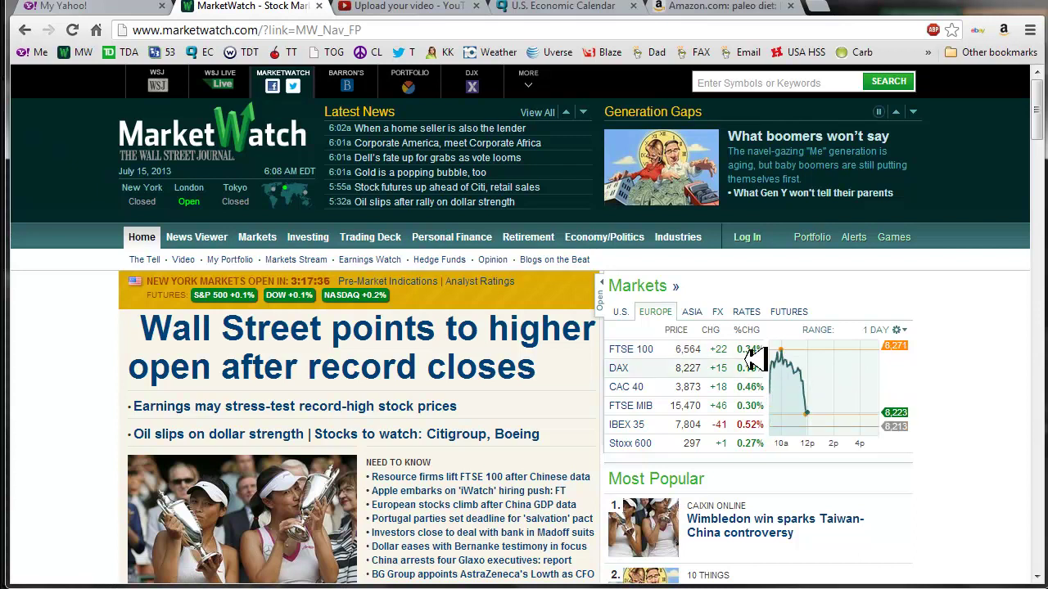
{"action": "left_click", "coordinate": [693, 312]}
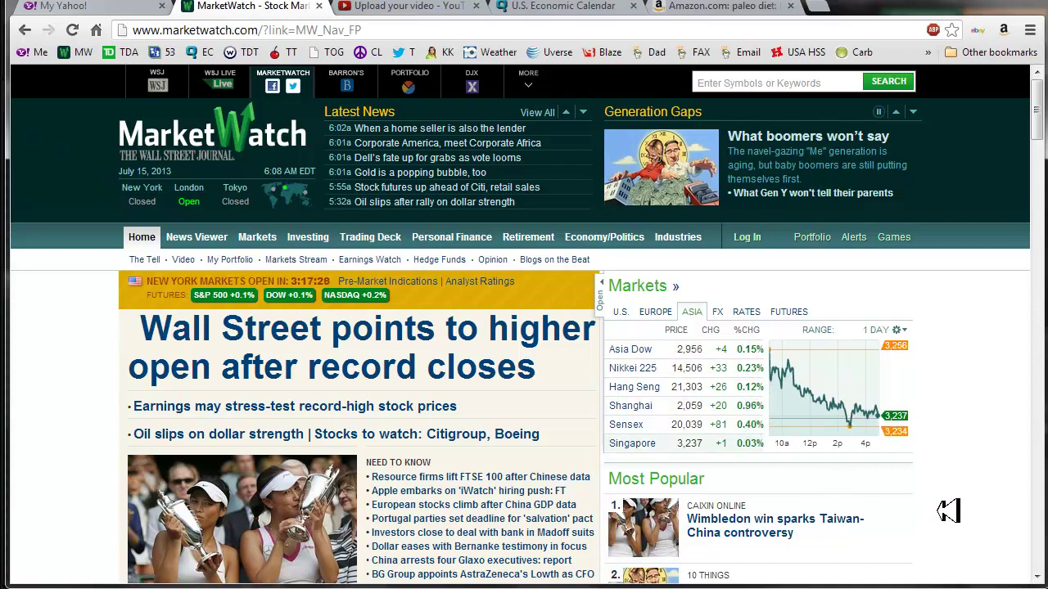
{"action": "left_click", "coordinate": [662, 309]}
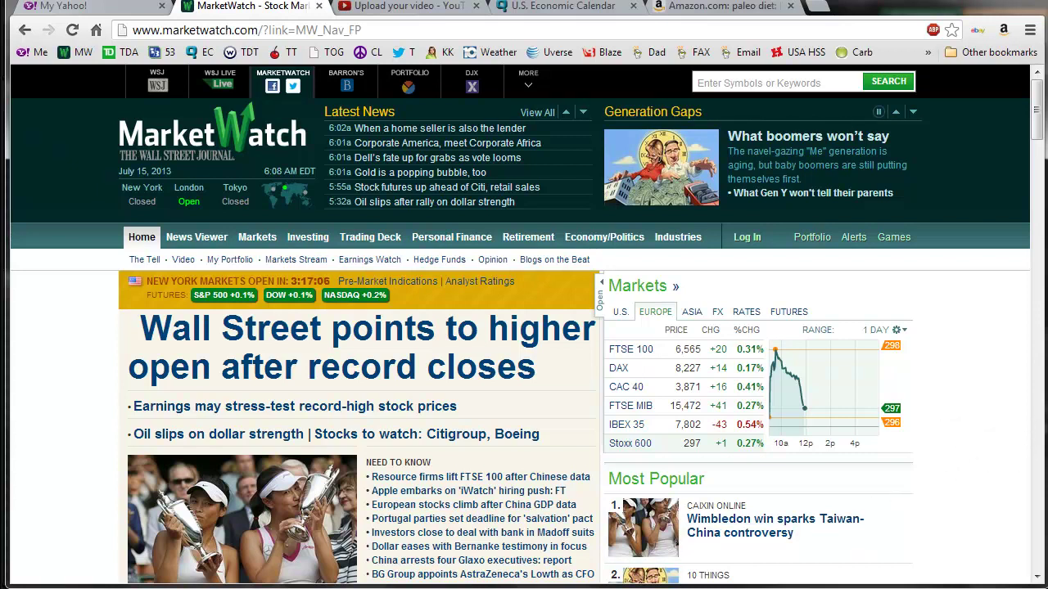
Switch to the thinkorswim trading platform and review the quotes in the Indices watchlist.
{"action": "left_click", "coordinate": [49, 582]}
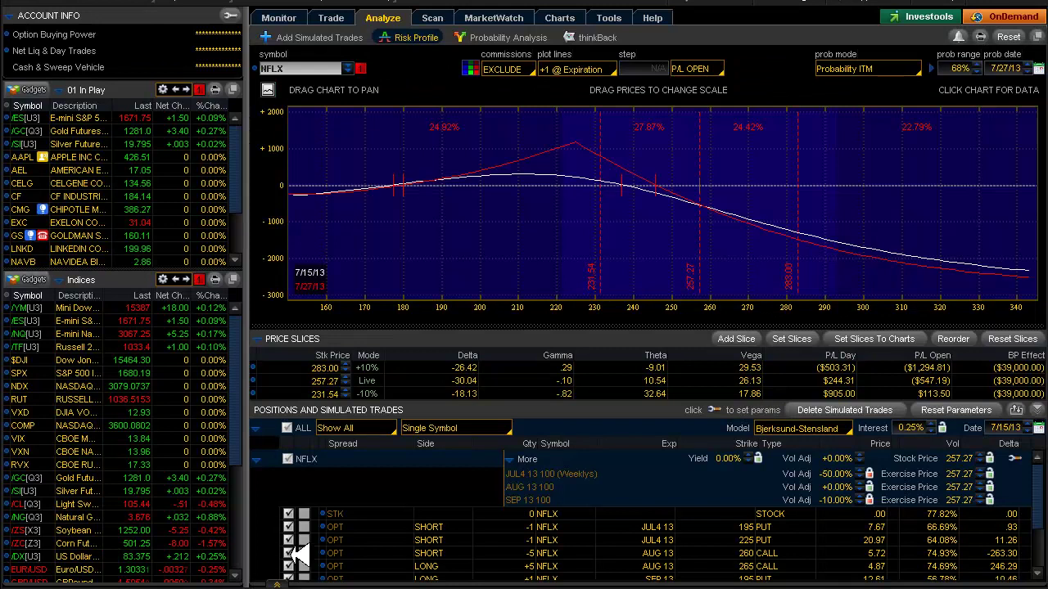
{"action": "left_click_drag", "start_coordinate": [235, 332], "coordinate": [248, 423]}
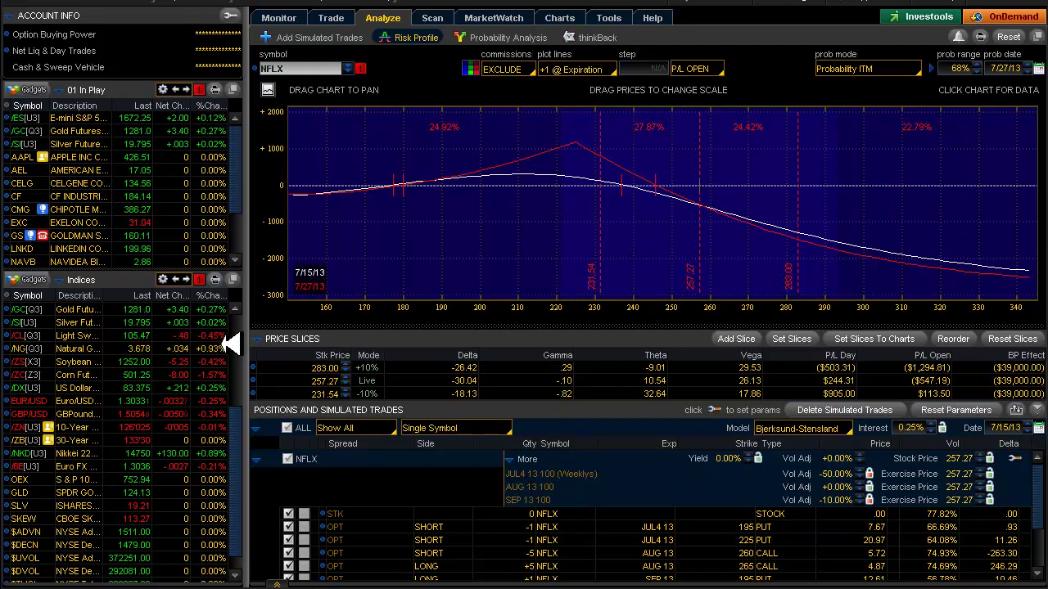
{"action": "left_click_drag", "start_coordinate": [246, 434], "coordinate": [240, 316]}
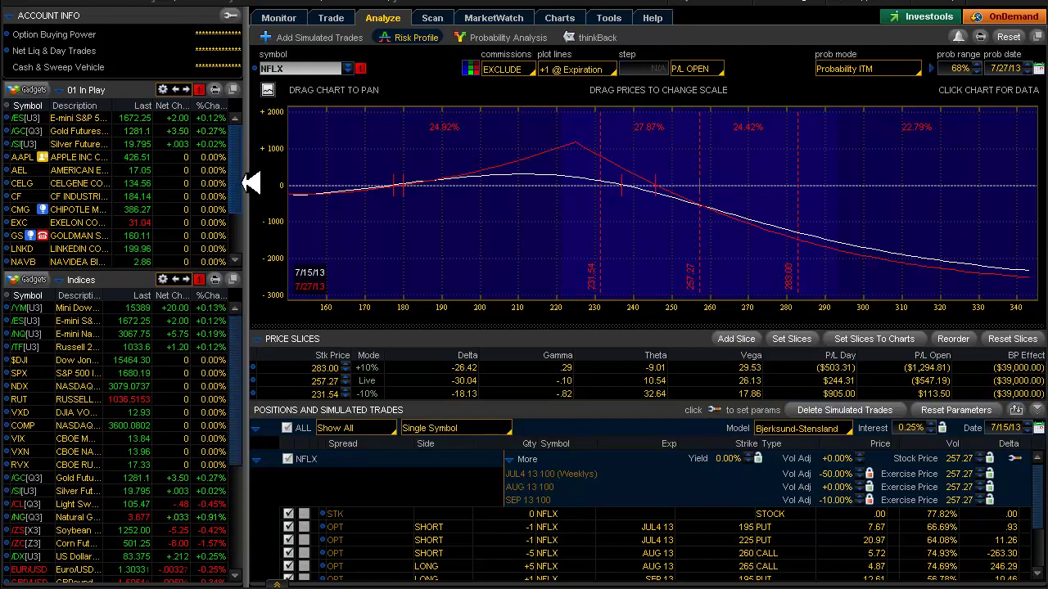
Open the position statement and inspect the option legs of the NFLX calendar position, leaving it collapsed.
{"action": "left_click", "coordinate": [278, 17]}
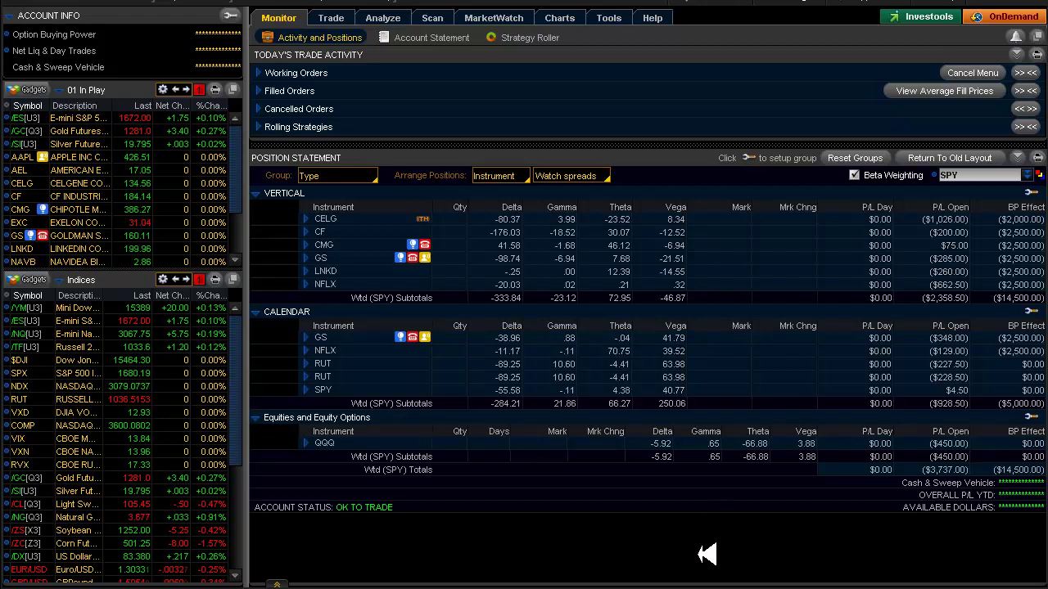
{"action": "left_click", "coordinate": [305, 284]}
{"action": "left_click", "coordinate": [305, 285]}
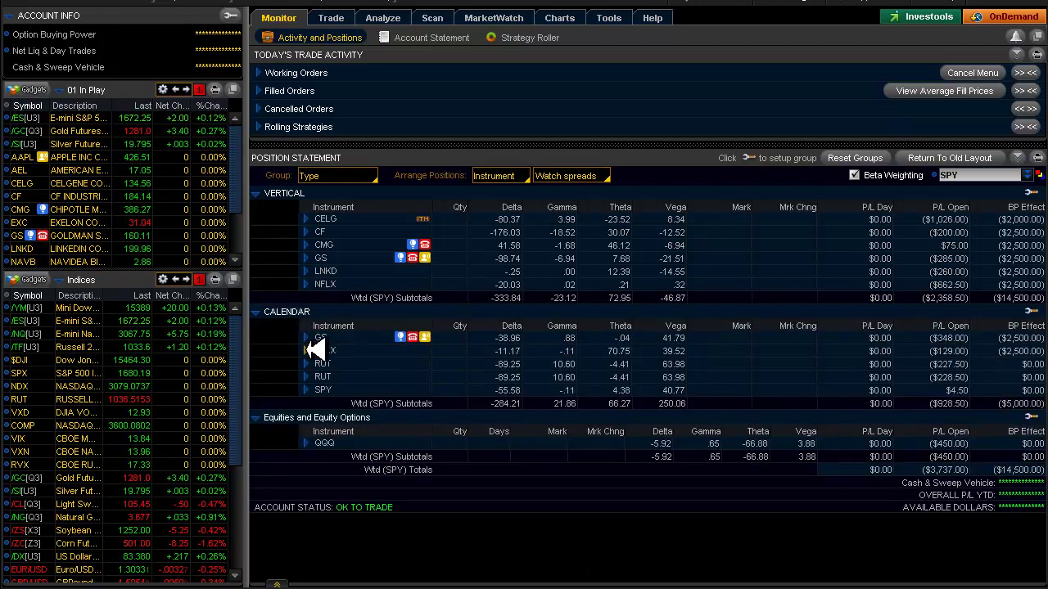
{"action": "left_click", "coordinate": [315, 351]}
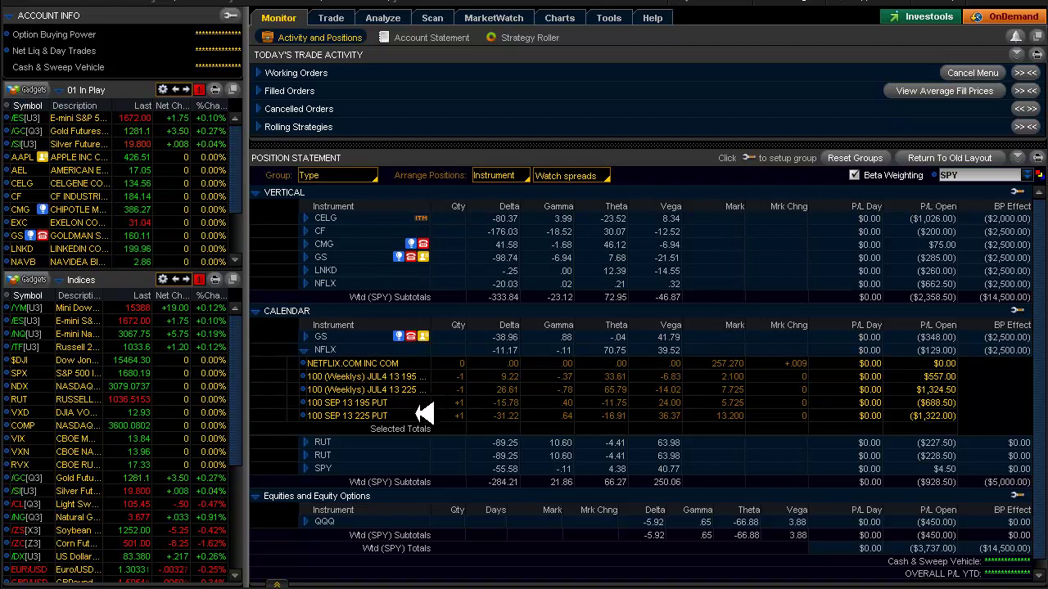
{"action": "left_click", "coordinate": [307, 350]}
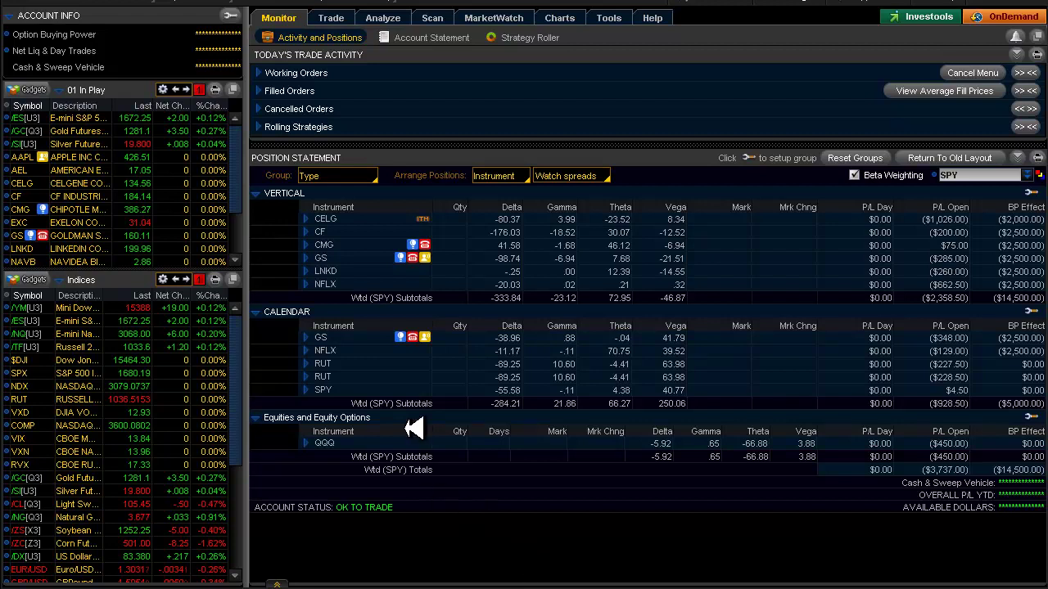
Expand the CELG vertical position and load CELG from the 01 In Play watchlist into the charts.
{"action": "left_click", "coordinate": [306, 218]}
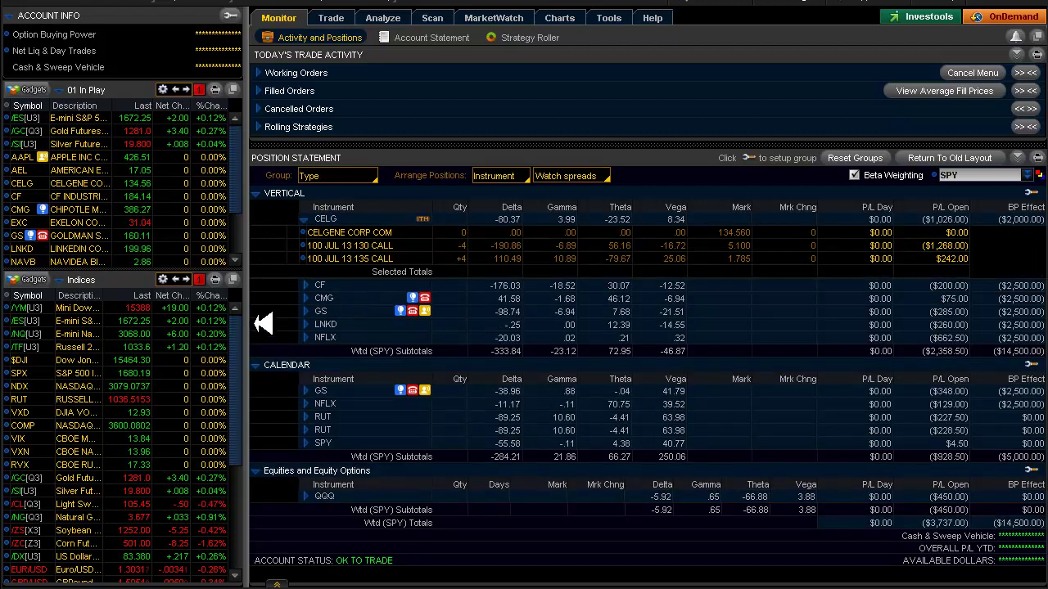
{"action": "left_click", "coordinate": [39, 180]}
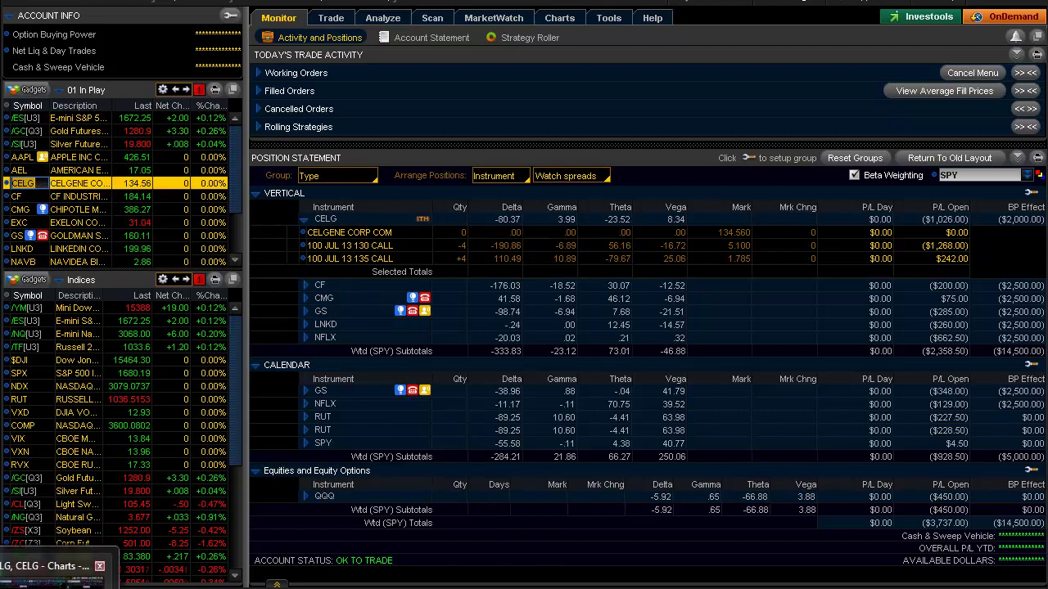
{"action": "left_click", "coordinate": [49, 563]}
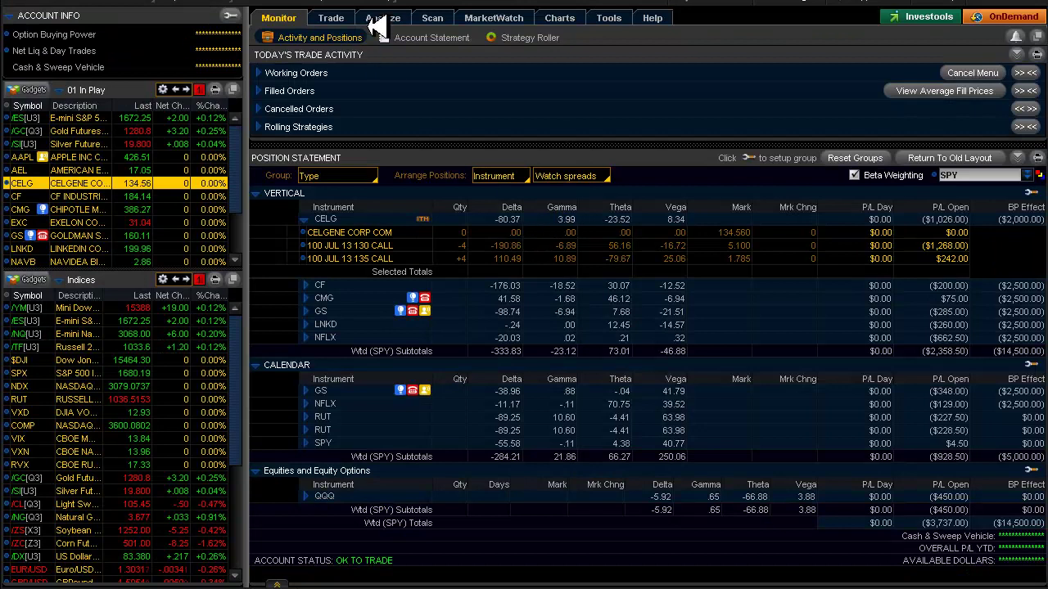
Examine CELG's risk profile and the BE and JUL BEC price levels on its daily chart.
{"action": "left_click", "coordinate": [377, 17]}
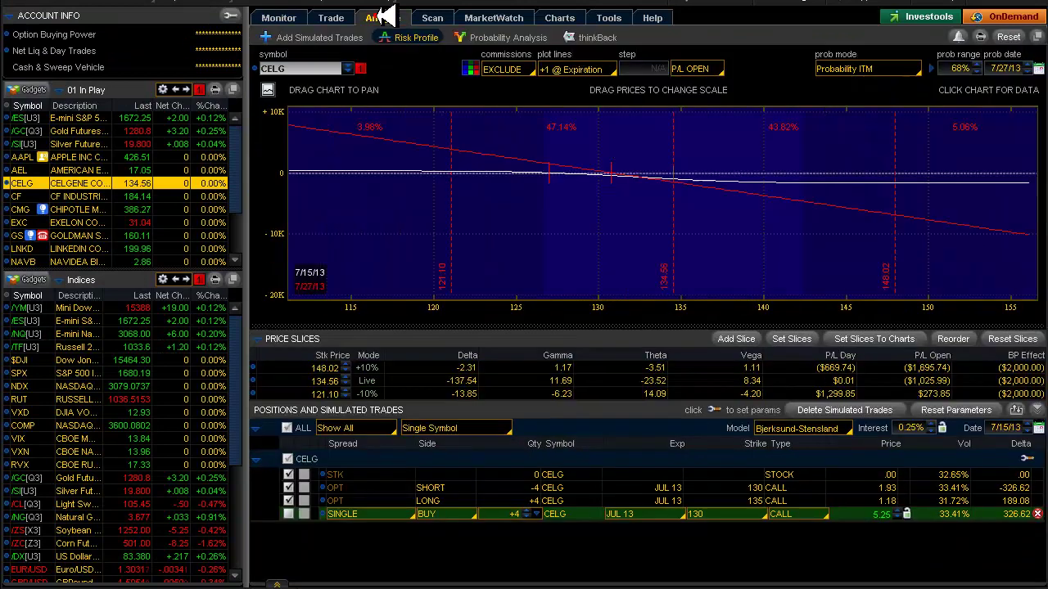
{"action": "left_click", "coordinate": [332, 38]}
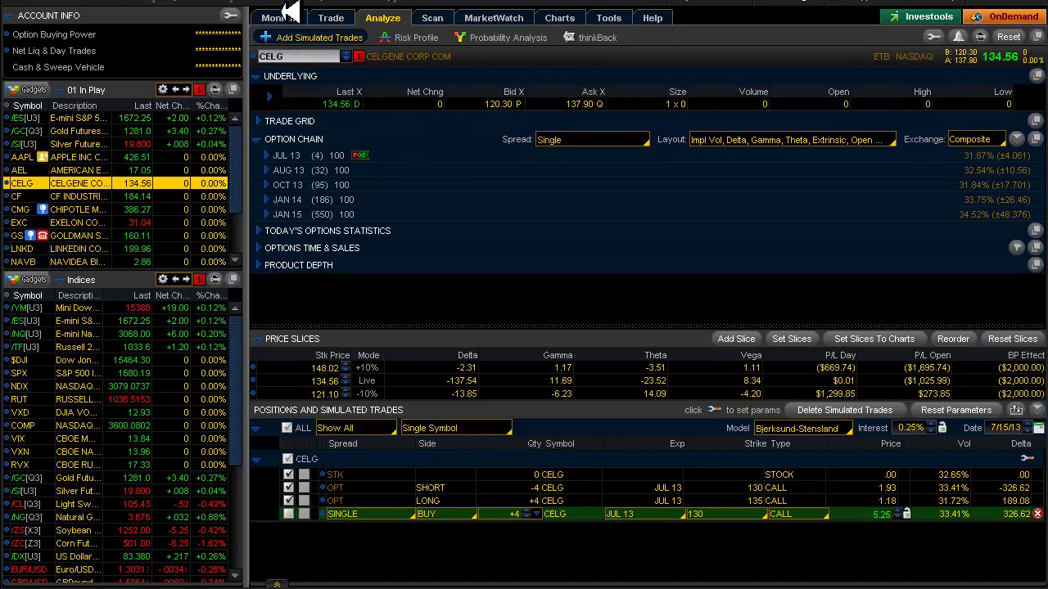
{"action": "mouse_move", "coordinate": [288, 15]}
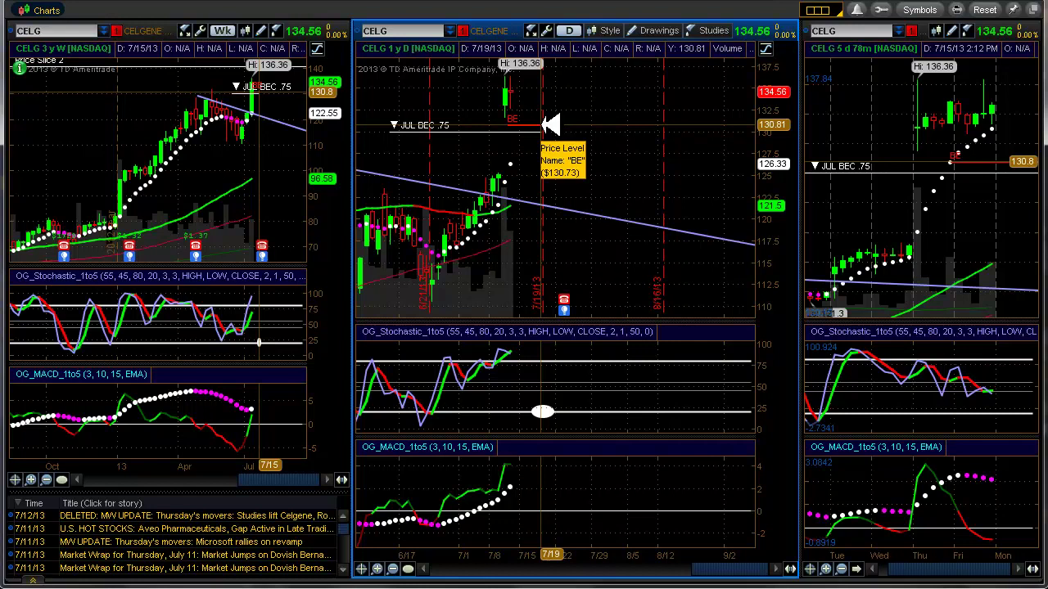
{"action": "mouse_move", "coordinate": [549, 132]}
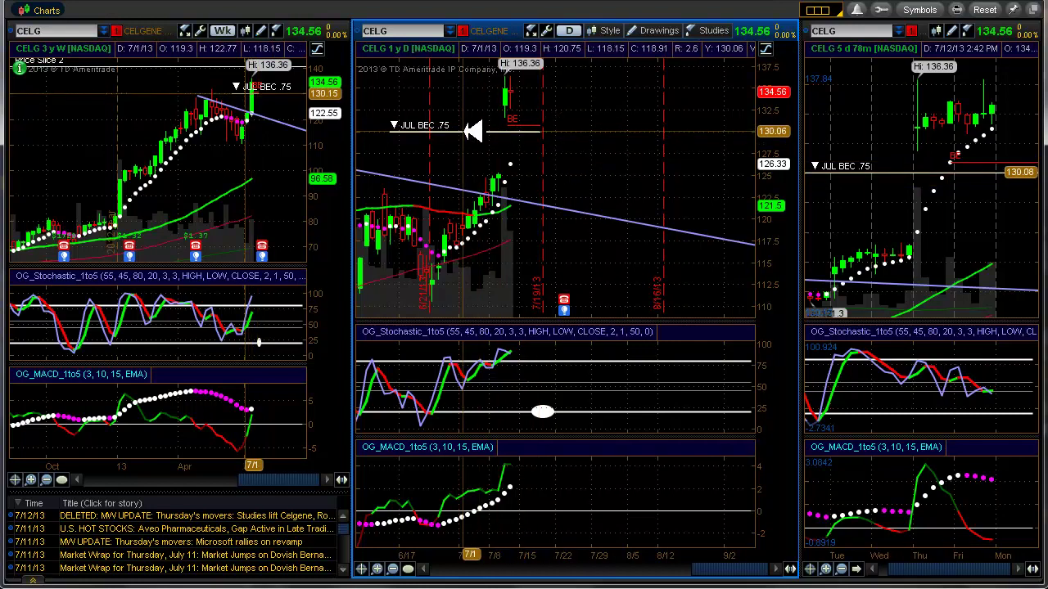
{"action": "mouse_move", "coordinate": [473, 131]}
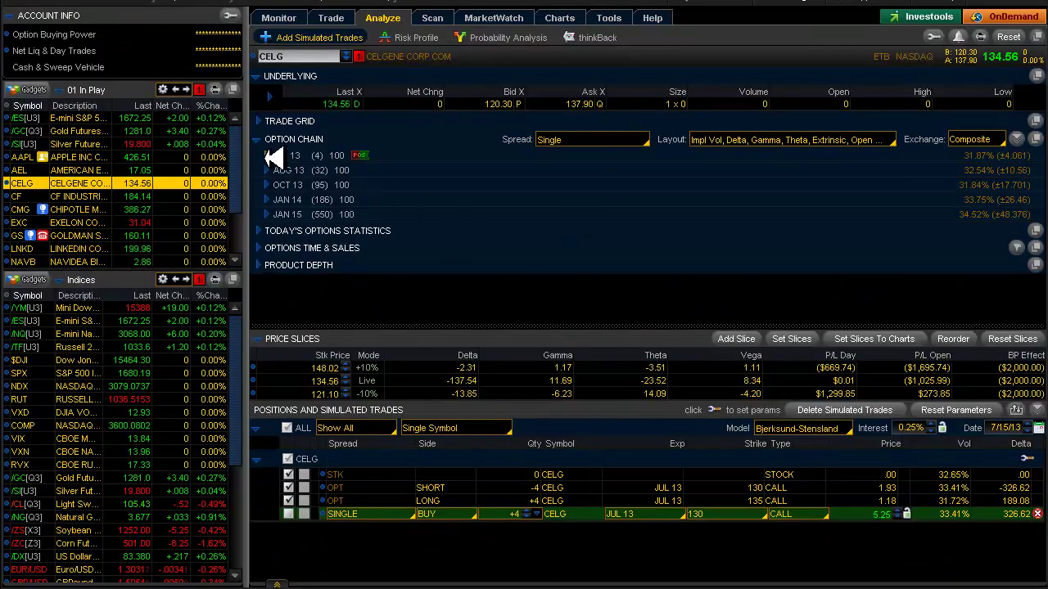
Check CELG's JUL 13 option chain, and return to the position statement with the CELG vertical collapsed.
{"action": "left_click", "coordinate": [267, 155]}
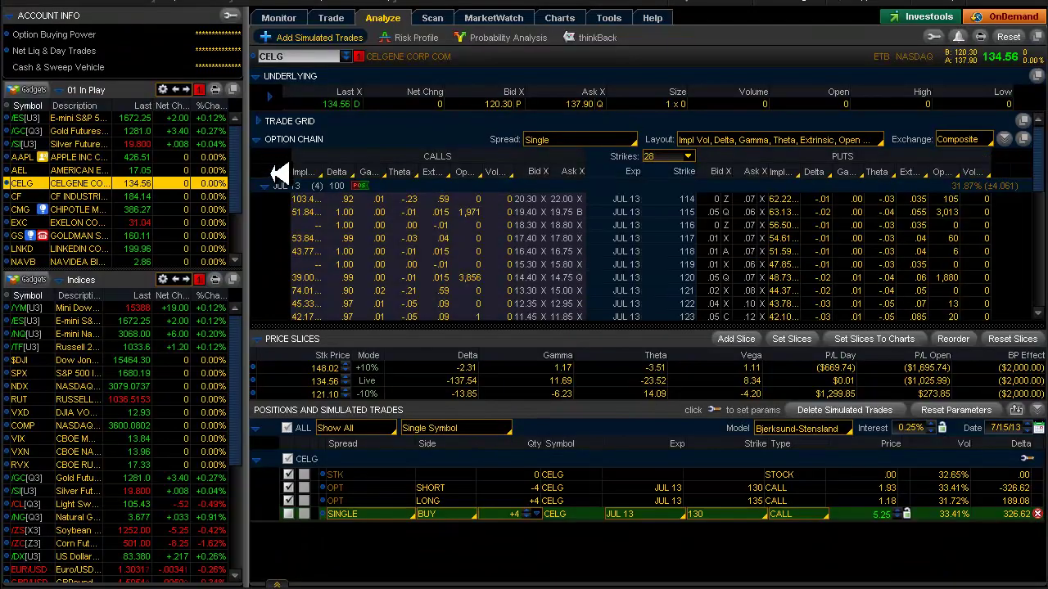
{"action": "left_click", "coordinate": [276, 186]}
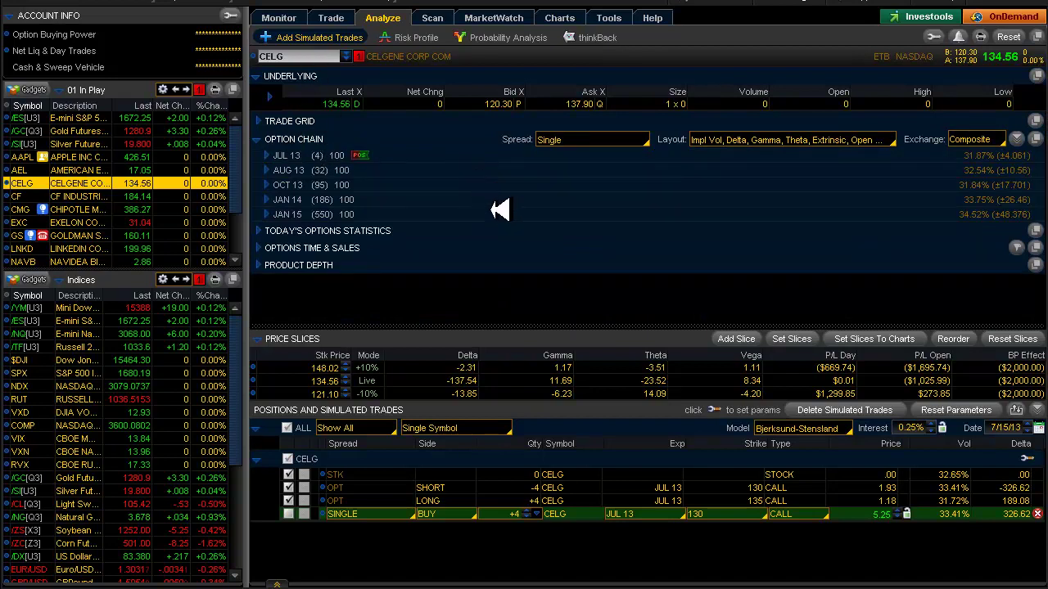
{"action": "left_click", "coordinate": [283, 17]}
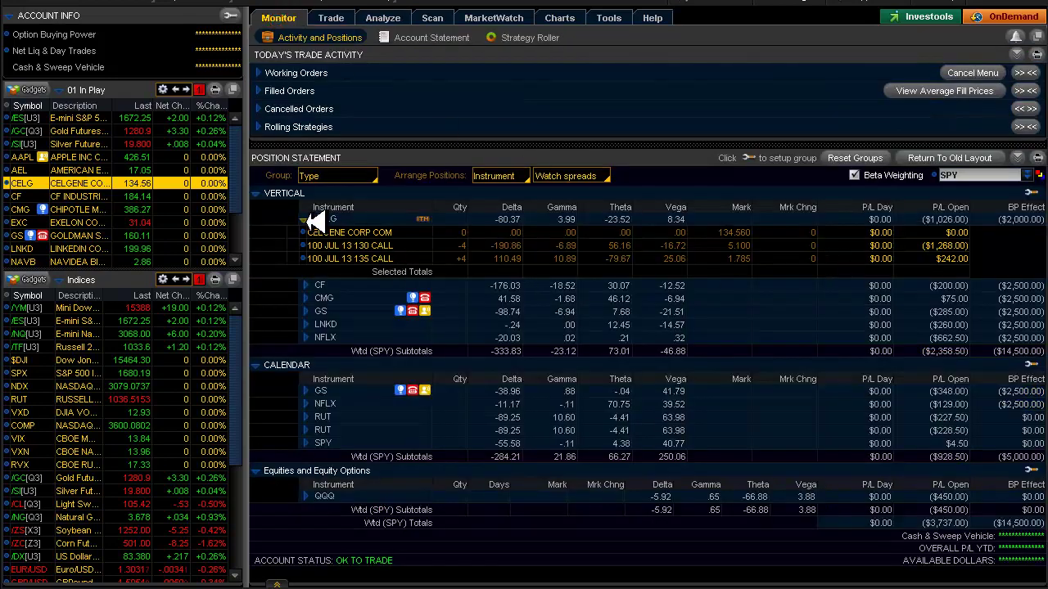
{"action": "left_click", "coordinate": [304, 219]}
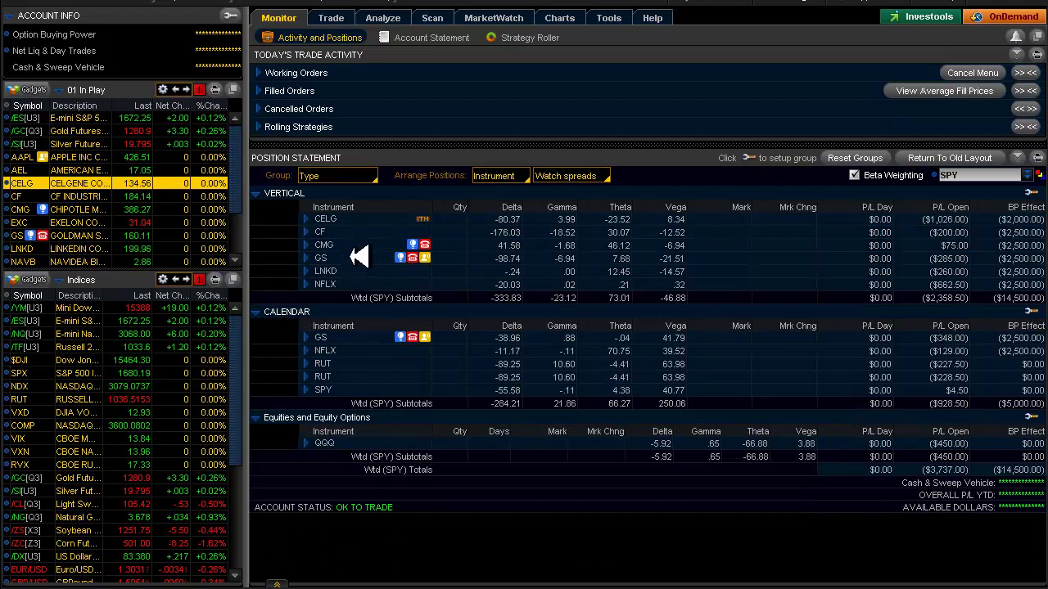
Inspect the option legs of the LNKD and GS vertical positions, collapsing each one again.
{"action": "left_click", "coordinate": [305, 271]}
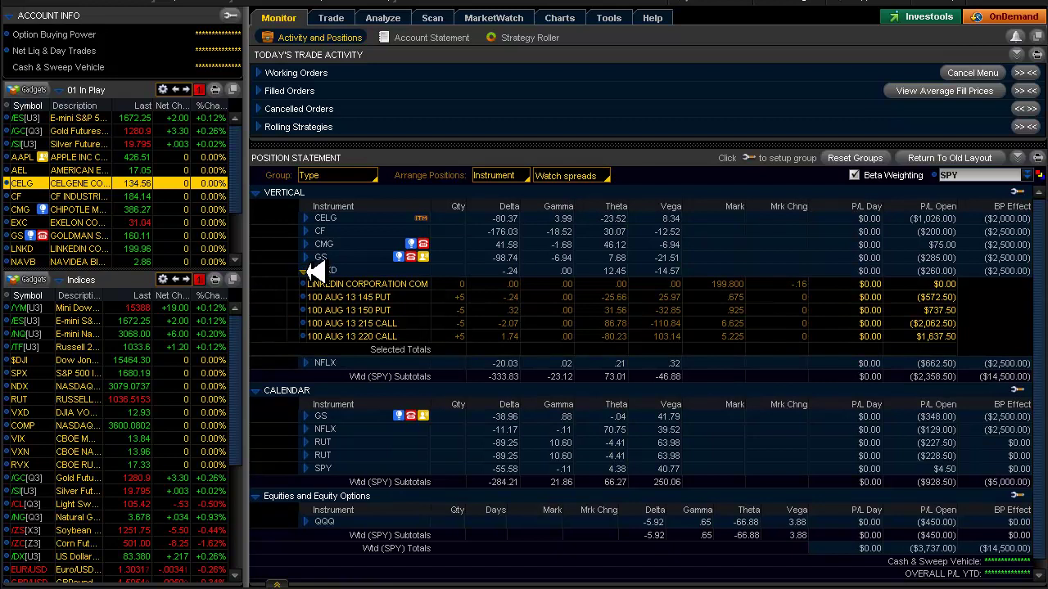
{"action": "left_click", "coordinate": [308, 271]}
{"action": "left_click", "coordinate": [308, 258]}
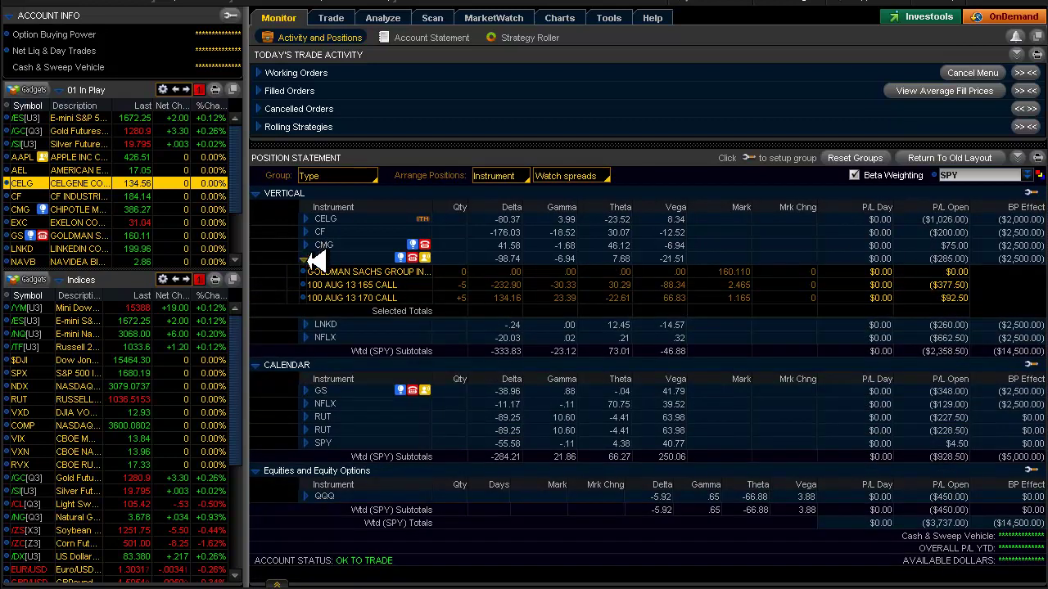
{"action": "left_click", "coordinate": [307, 258]}
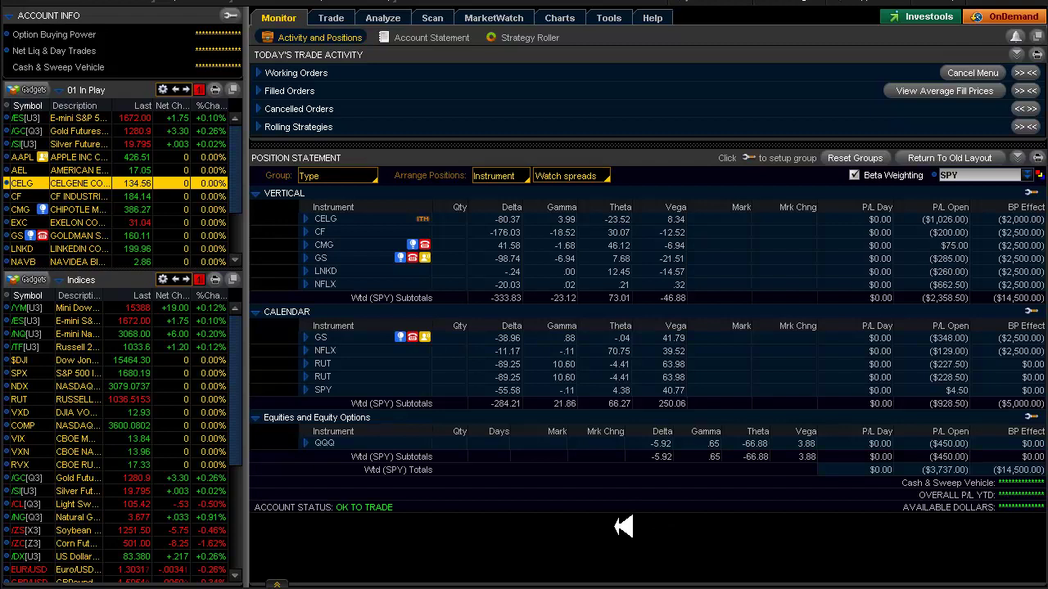
Recheck the AUG 13 put and call legs of the LNKD vertical position, leaving it collapsed.
{"action": "scroll", "coordinate": [237, 224], "scroll_direction": "down", "scroll_amount": 3}
{"action": "scroll", "coordinate": [241, 226], "scroll_direction": "up", "scroll_amount": 3}
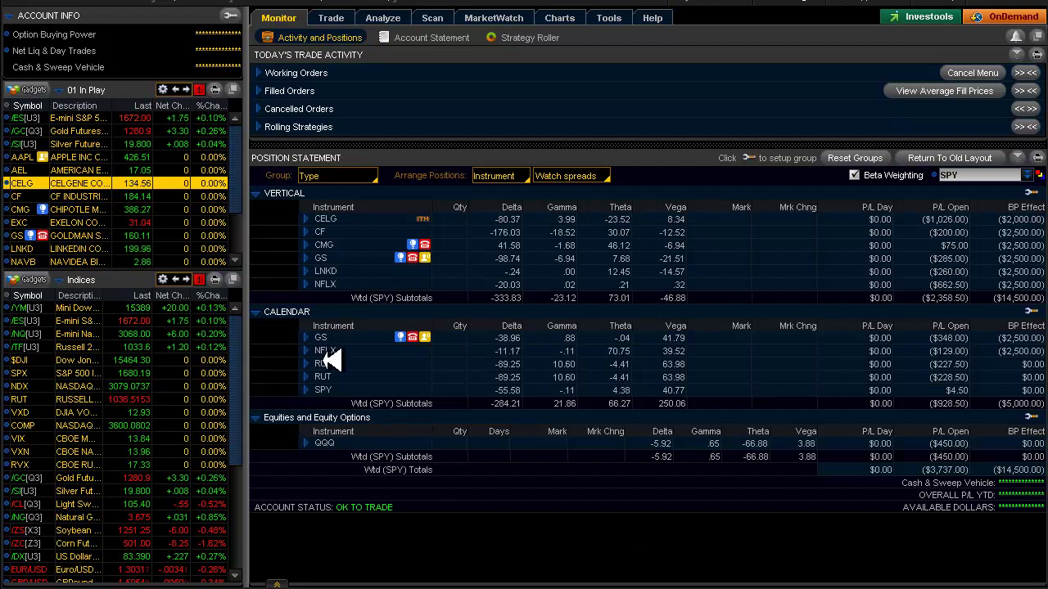
{"action": "left_click", "coordinate": [305, 272]}
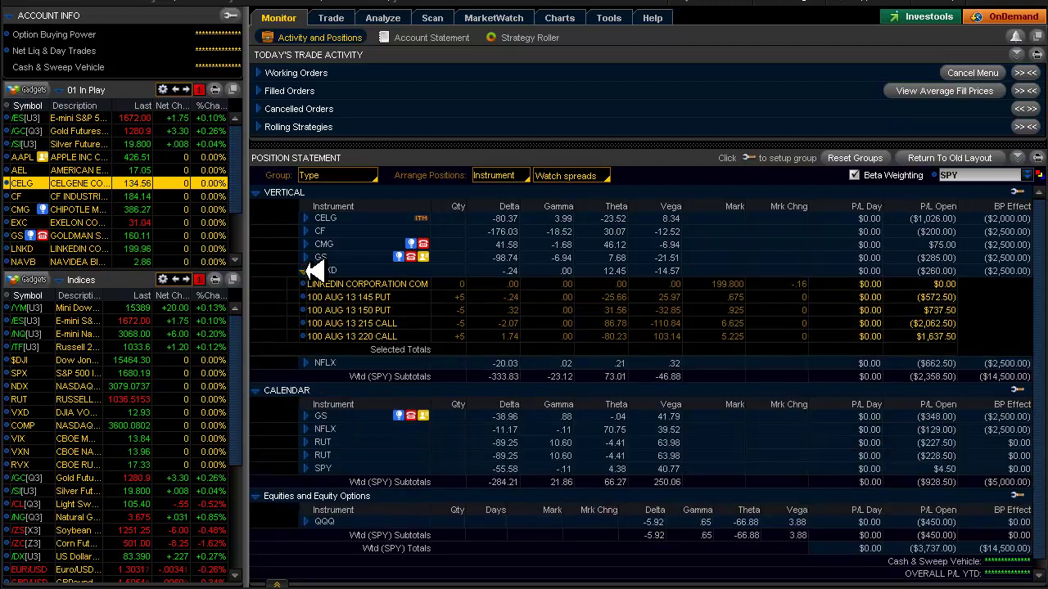
{"action": "left_click", "coordinate": [307, 271]}
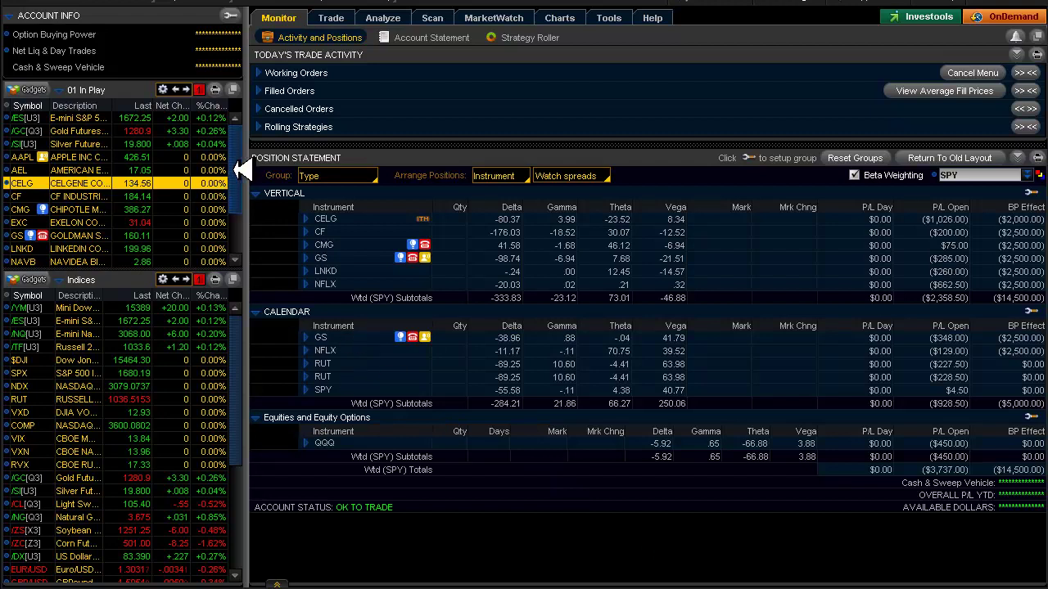
Load the /ES E-mini S&P futures from the Indices watchlist, view its charts, and return to the position statement.
{"action": "scroll", "coordinate": [234, 165], "scroll_direction": "down", "scroll_amount": 1}
{"action": "scroll", "coordinate": [234, 166], "scroll_direction": "up", "scroll_amount": 1}
{"action": "left_click", "coordinate": [48, 373]}
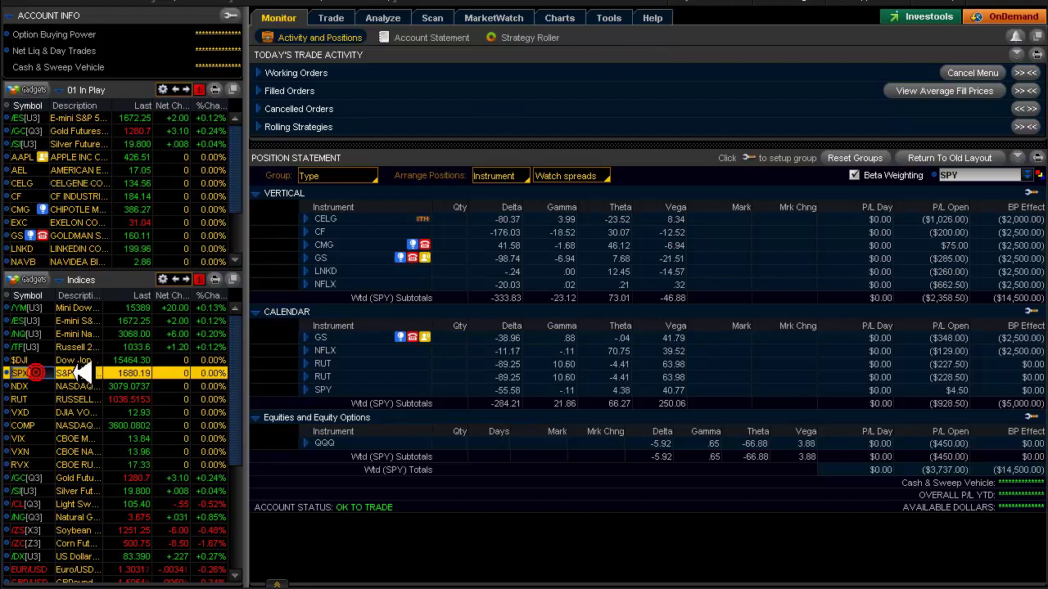
{"action": "left_click", "coordinate": [29, 321]}
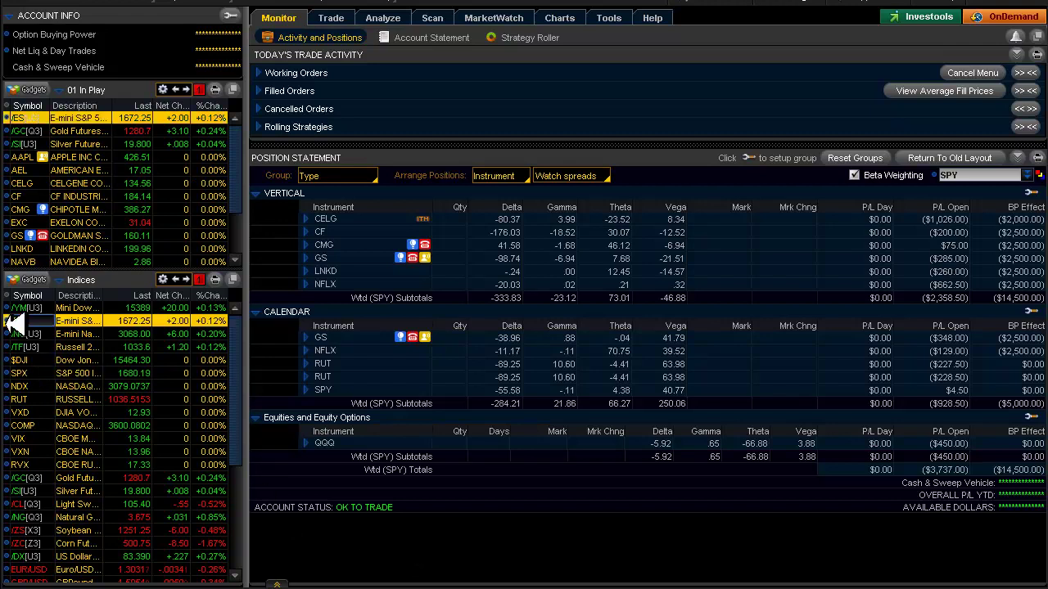
{"action": "key", "text": "alt+Tab"}
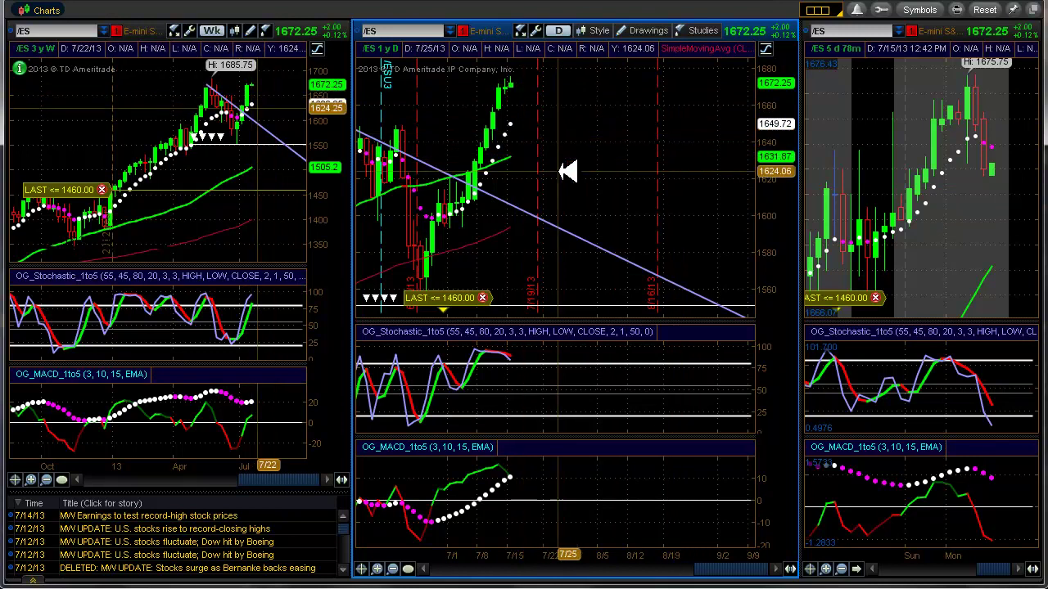
{"action": "key", "text": "alt+Tab"}
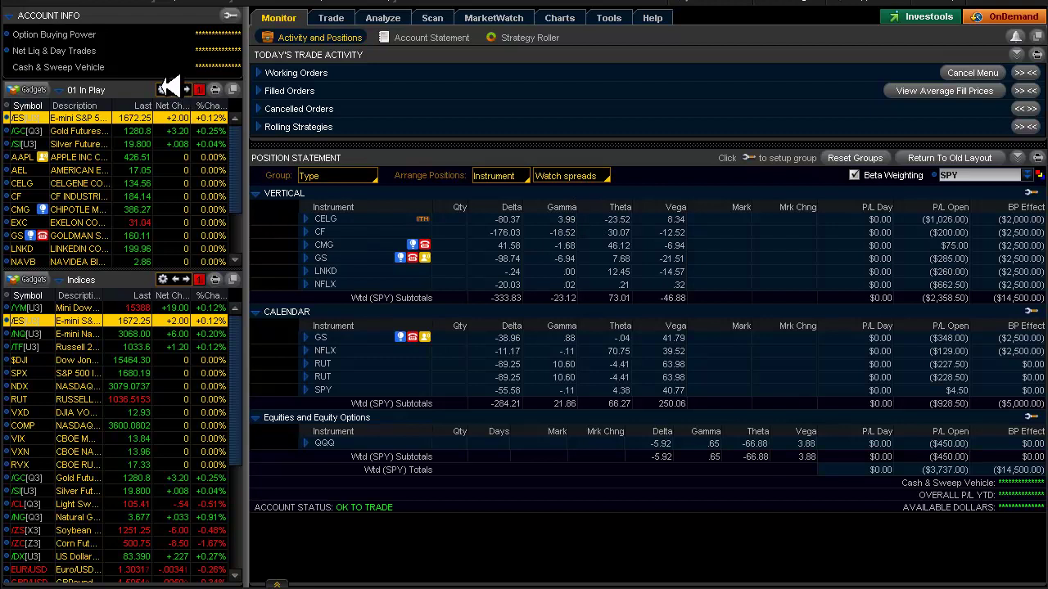
Collapse the Indices watchlist and load the personal 00 A Plus watchlist in the upper gadget.
{"action": "left_click", "coordinate": [69, 280]}
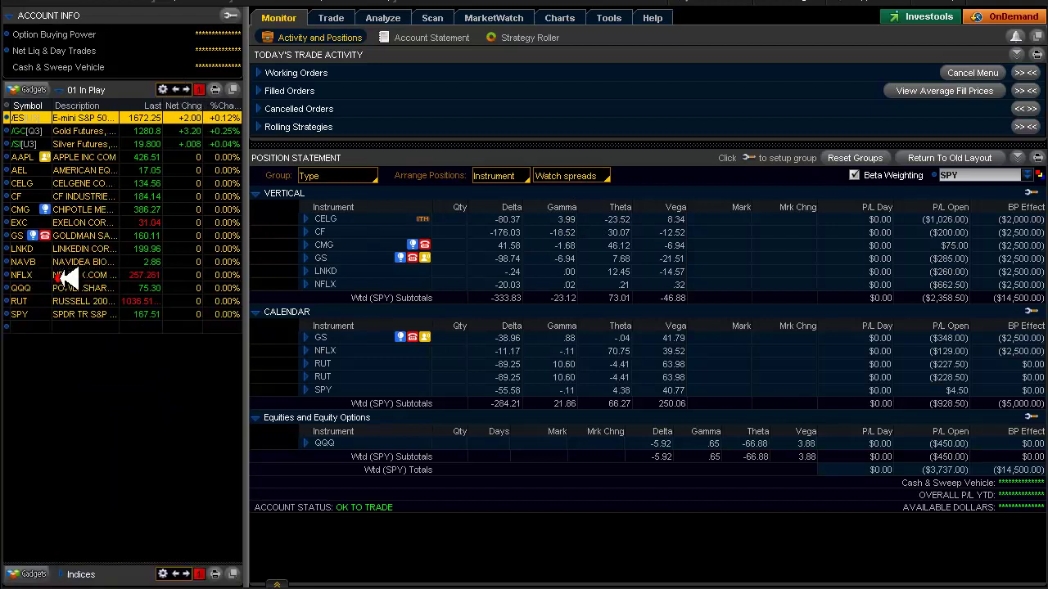
{"action": "left_click", "coordinate": [163, 89]}
{"action": "mouse_move", "coordinate": [242, 106]}
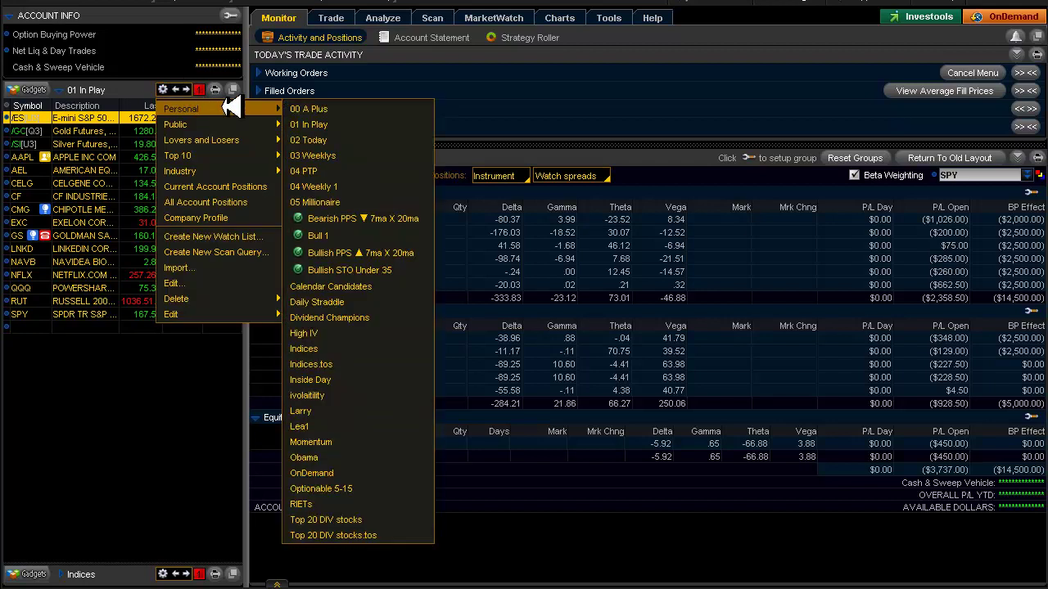
{"action": "left_click", "coordinate": [315, 109]}
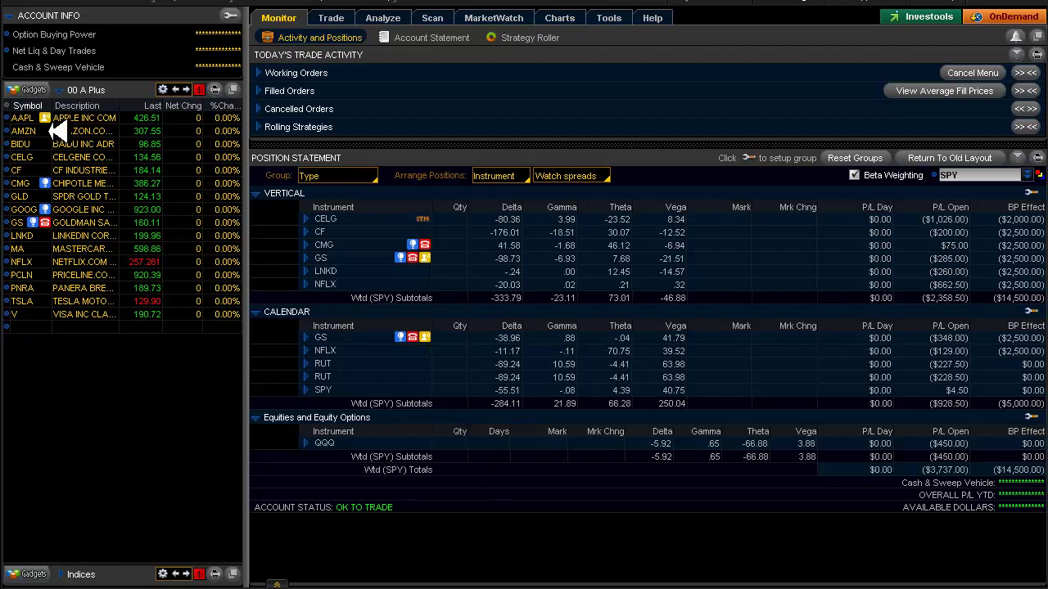
Load AAPL from the watchlist, examine its weekly, daily and 78-minute charts, and return to the main window.
{"action": "left_click", "coordinate": [23, 117]}
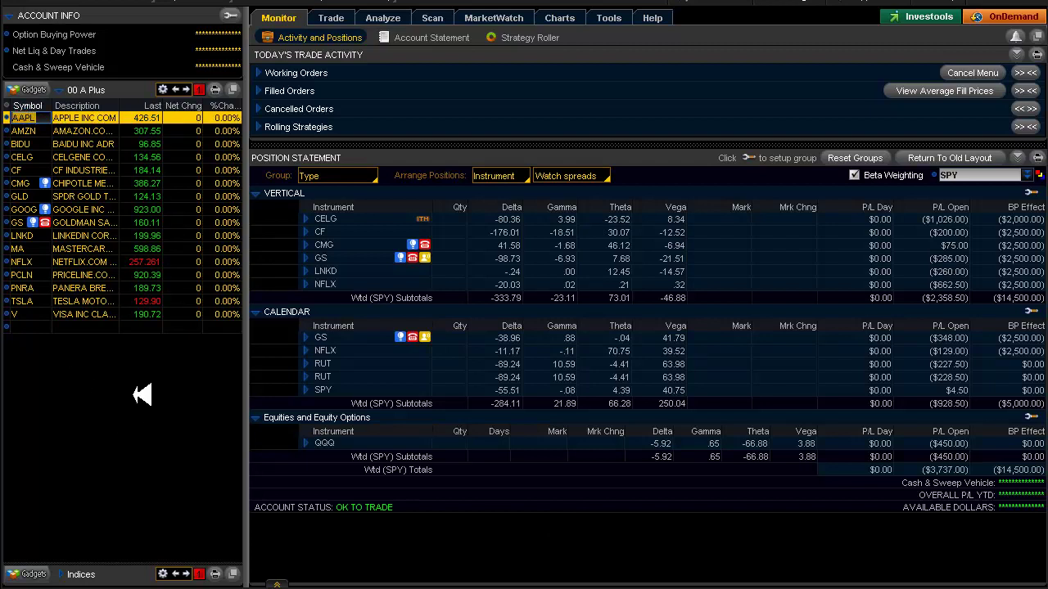
{"action": "key", "text": "alt+Tab"}
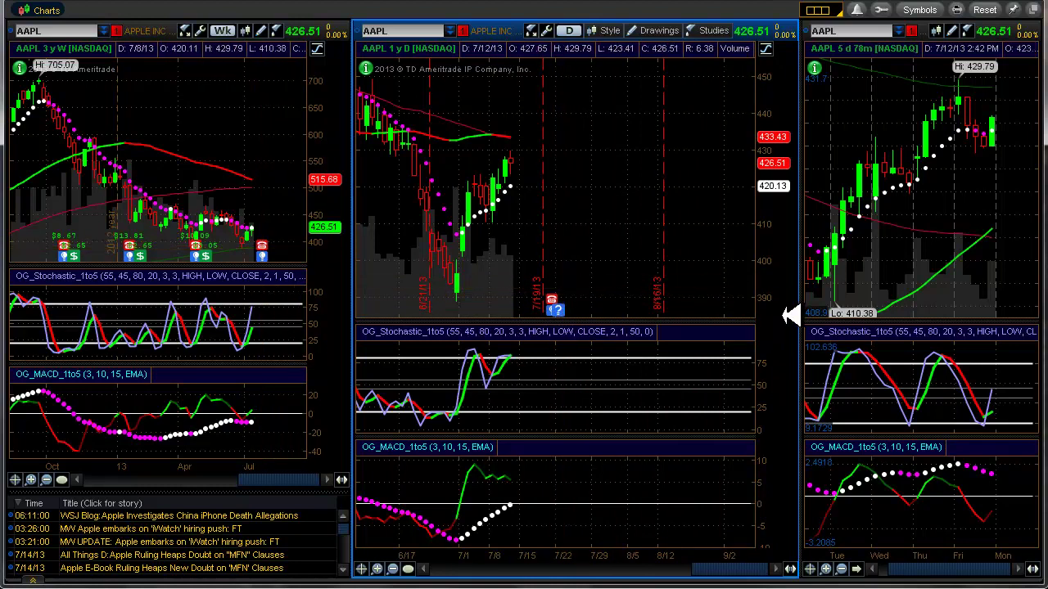
{"action": "key", "text": "alt+Tab"}
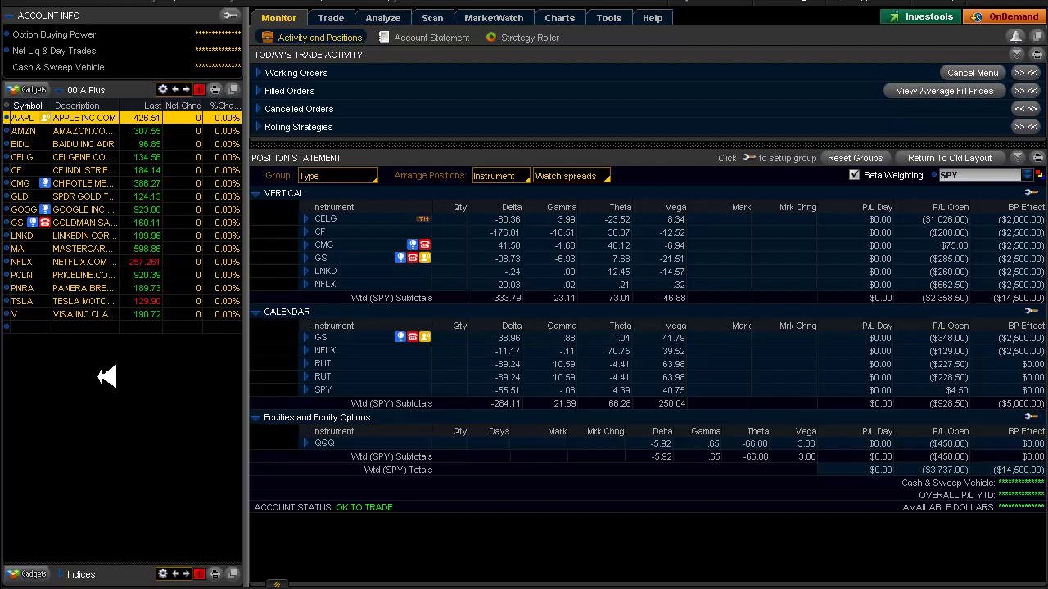
Load AMZN from the watchlist, examine its price trend and studies in the charts, and return to the main window.
{"action": "left_click", "coordinate": [25, 131]}
{"action": "key", "text": "alt+Tab"}
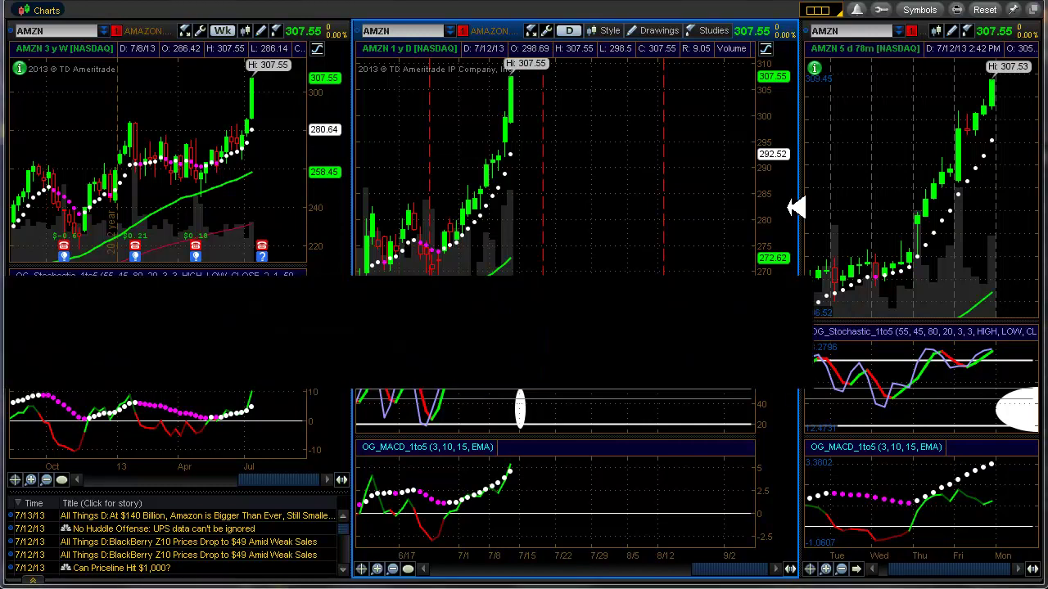
{"action": "key", "text": "alt+Tab"}
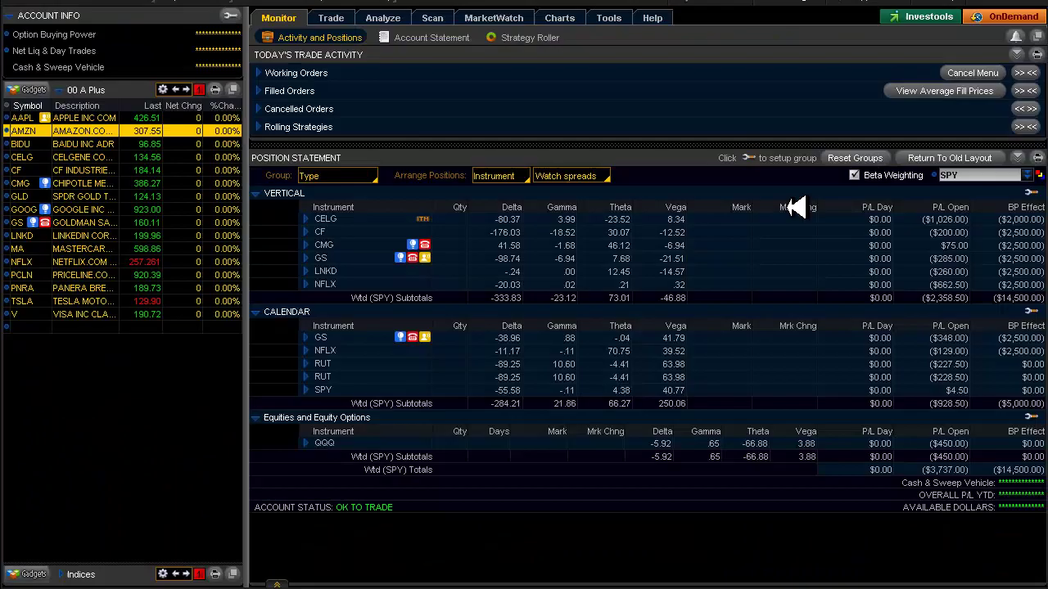
Return to the AMZN charts and shift the oval on the daily stochastic forward to about the 7/19/13 expiration line.
{"action": "left_click", "coordinate": [36, 144]}
{"action": "key", "text": "alt+Tab"}
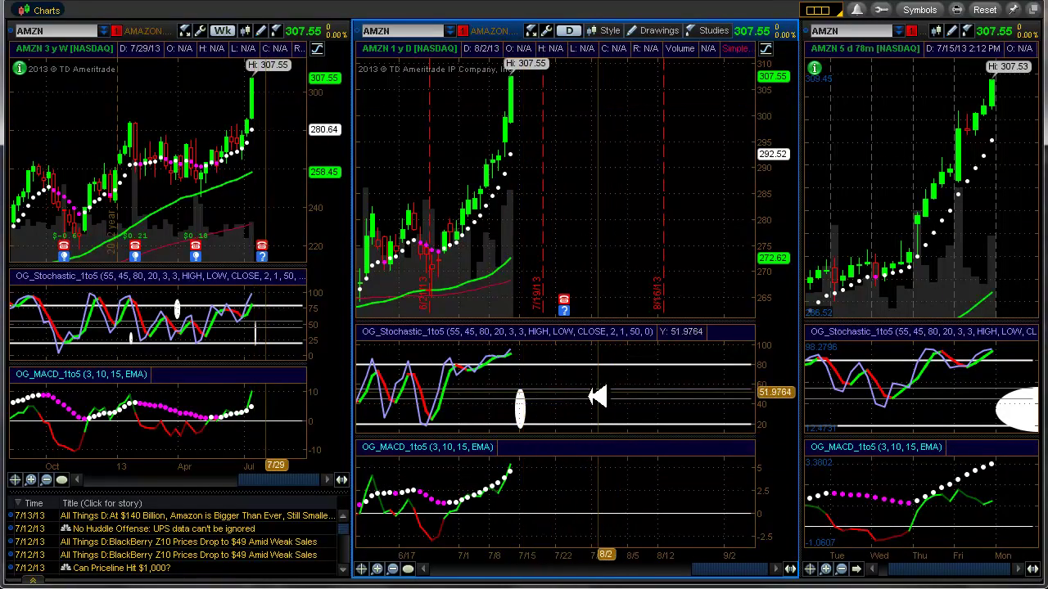
{"action": "right_click", "coordinate": [527, 415]}
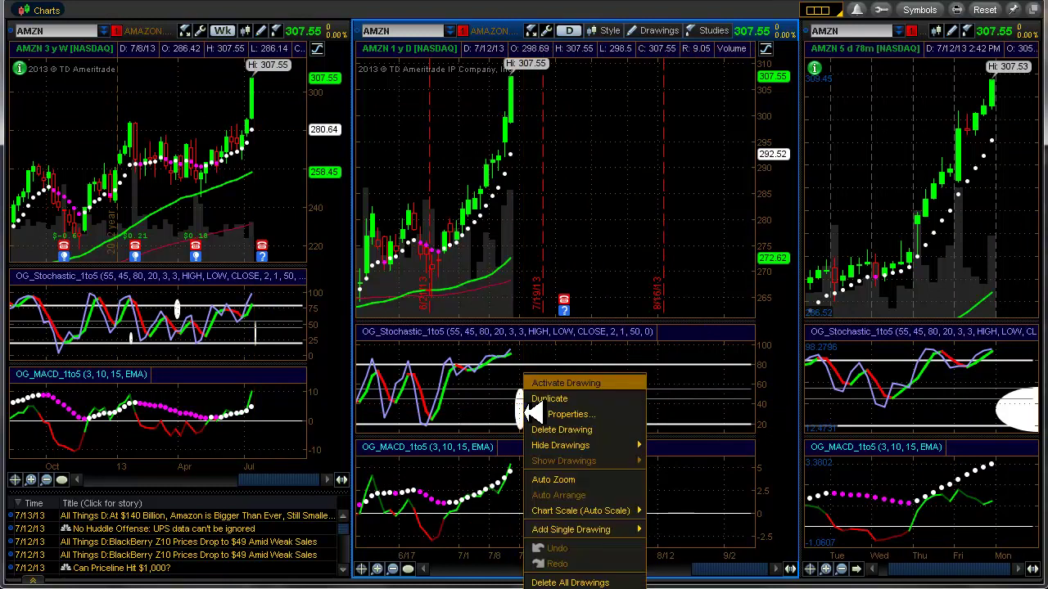
{"action": "left_click", "coordinate": [554, 383]}
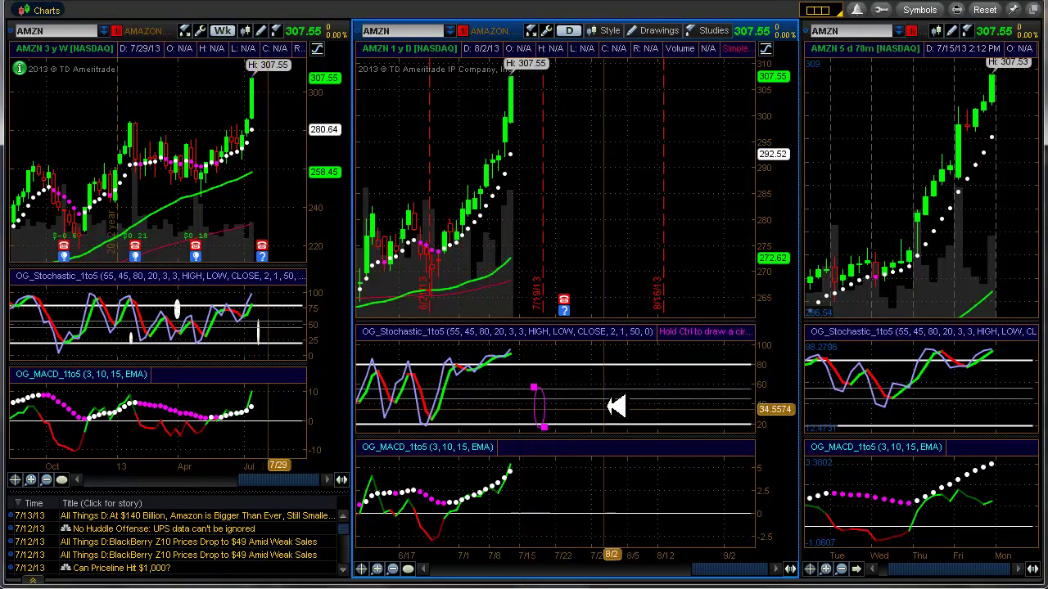
{"action": "left_click", "coordinate": [616, 295]}
{"action": "key", "text": "alt+Tab"}
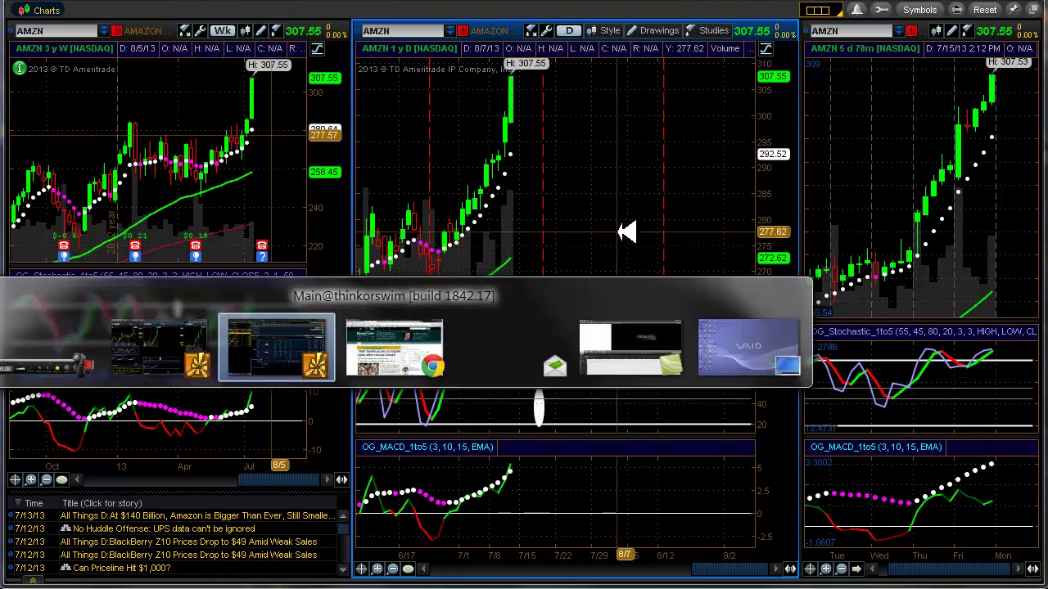
Load and examine BIDU's charts, checking the Delete Old Drawings settings and closing them without deleting anything.
{"action": "left_click", "coordinate": [23, 144]}
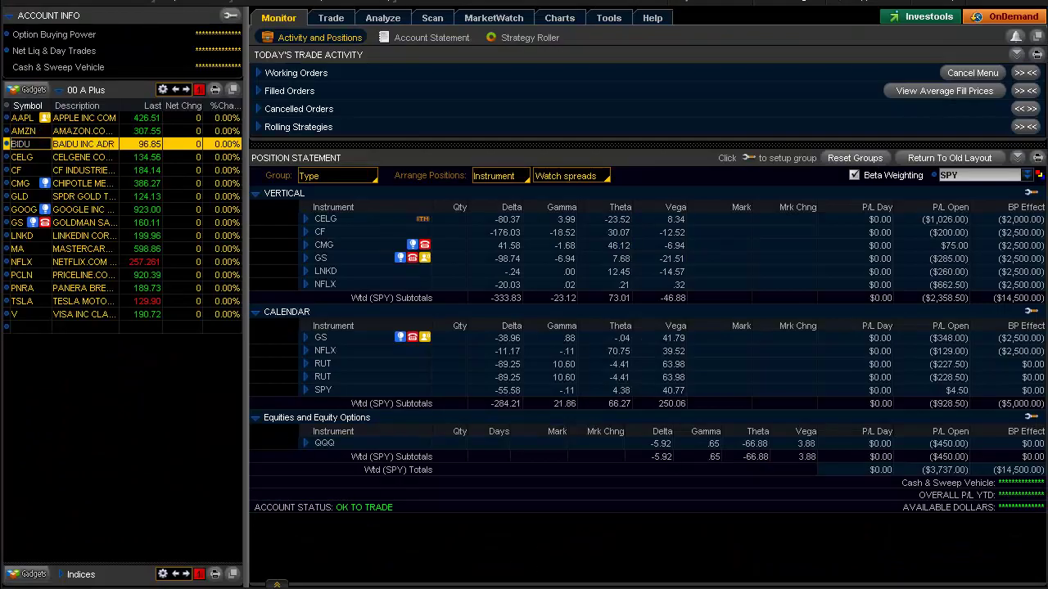
{"action": "key", "text": "alt+Tab"}
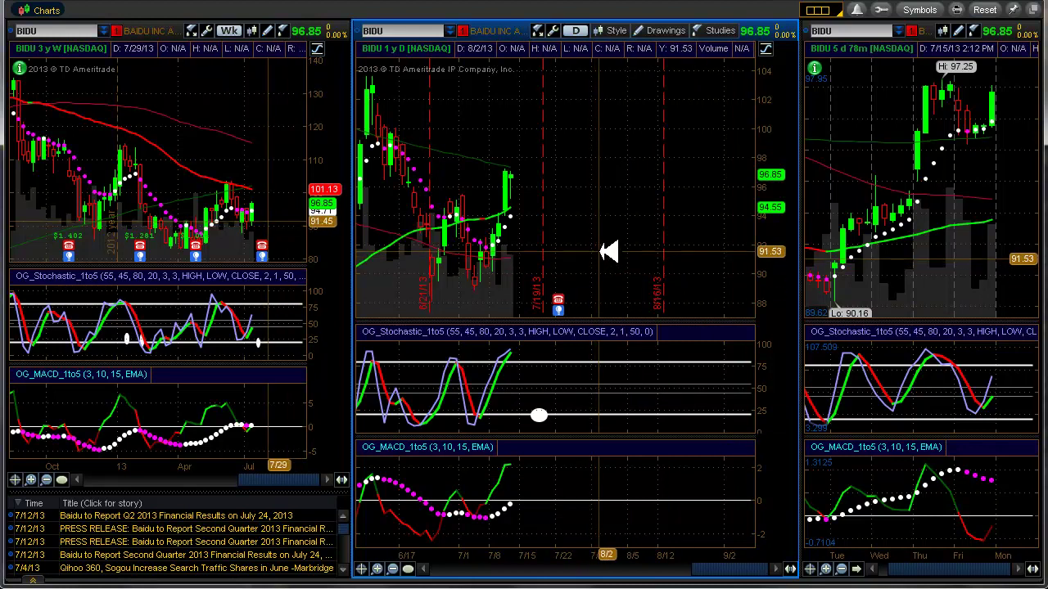
{"action": "right_click", "coordinate": [596, 226]}
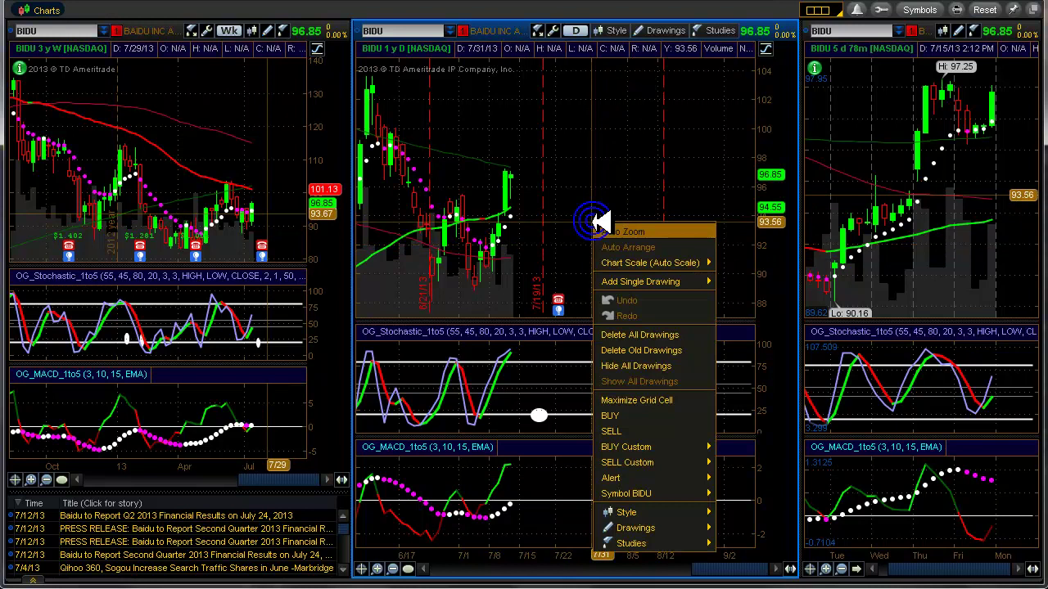
{"action": "left_click", "coordinate": [637, 349]}
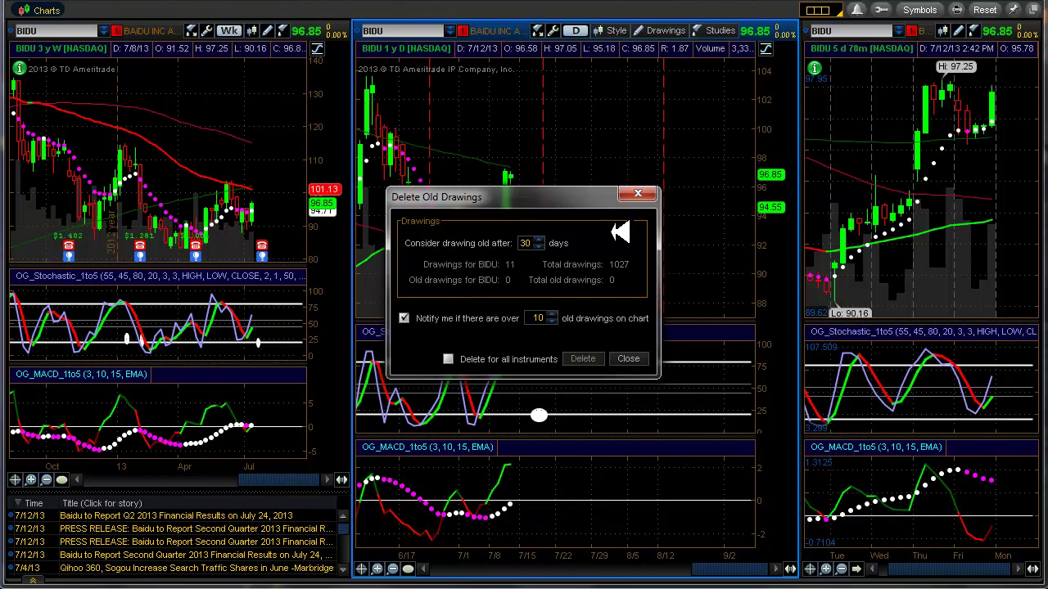
{"action": "left_click", "coordinate": [624, 359]}
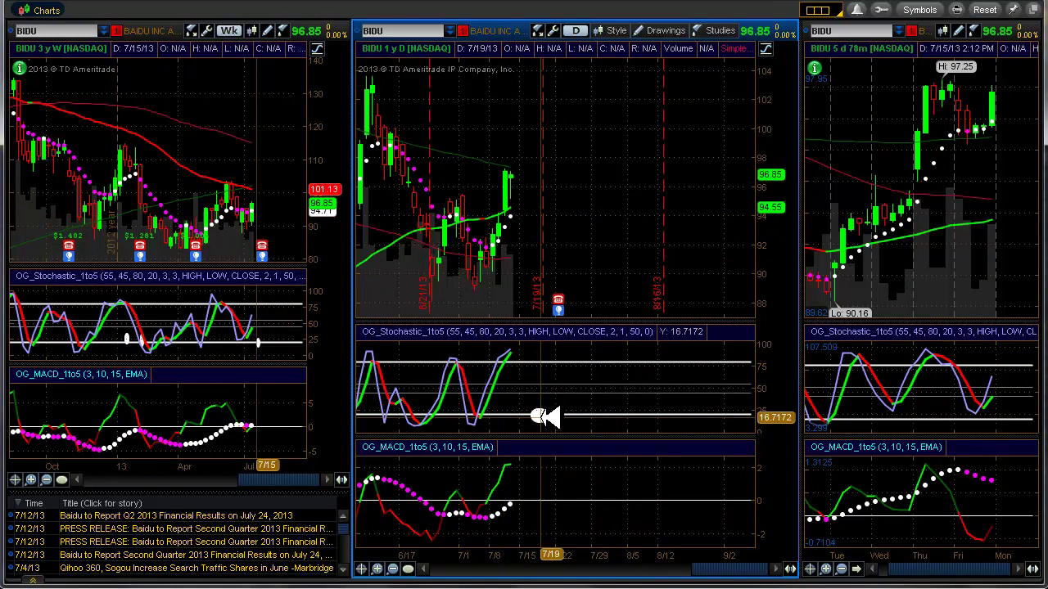
{"action": "mouse_move", "coordinate": [546, 417]}
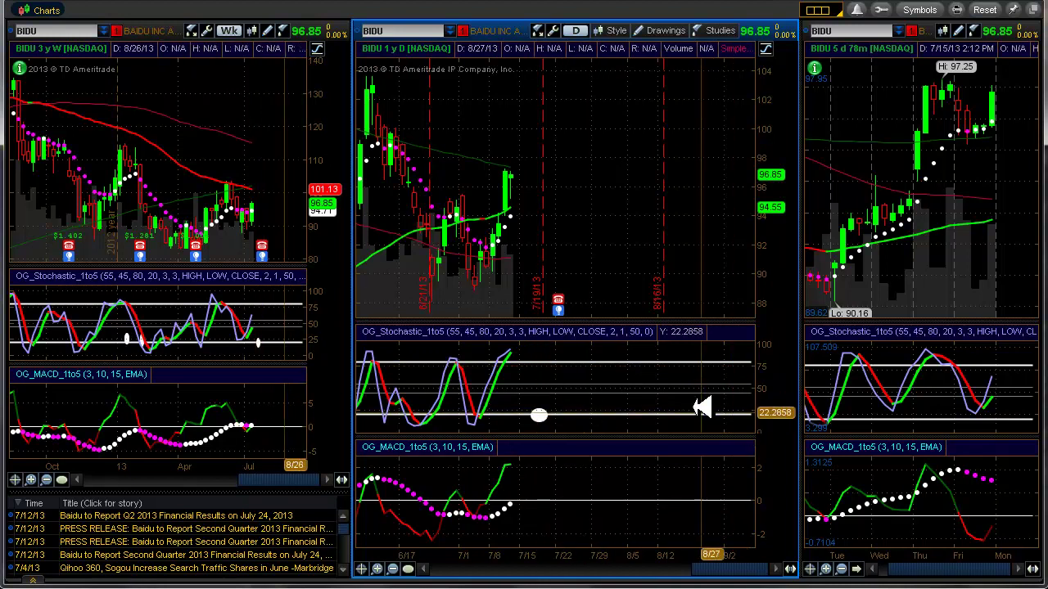
{"action": "key", "text": "alt+Tab"}
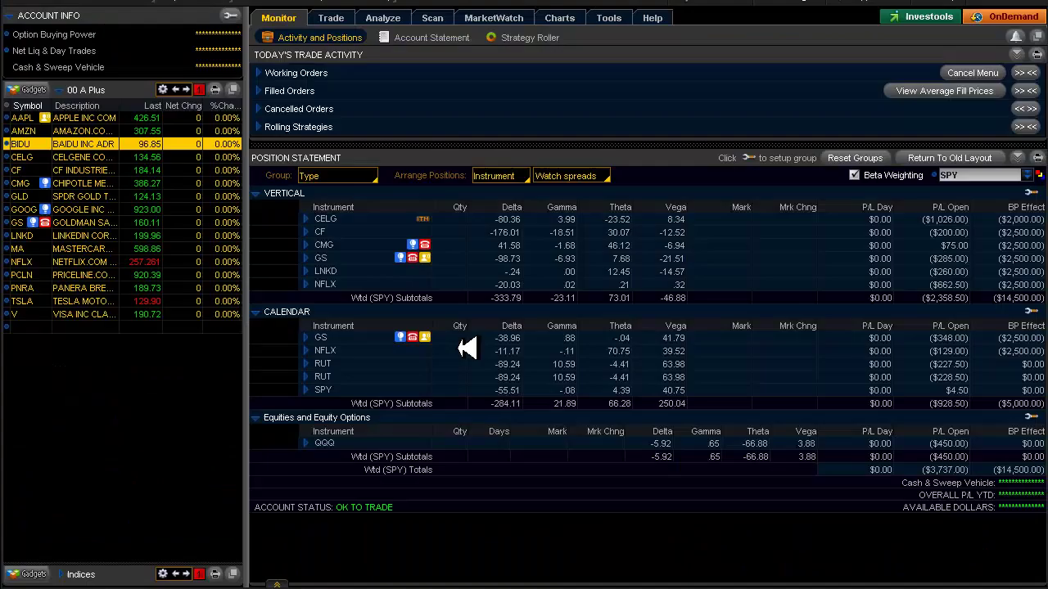
Review the charts of CELG and CF, and check CF's JUL 13 call legs on the Analyze page.
{"action": "left_click", "coordinate": [37, 155]}
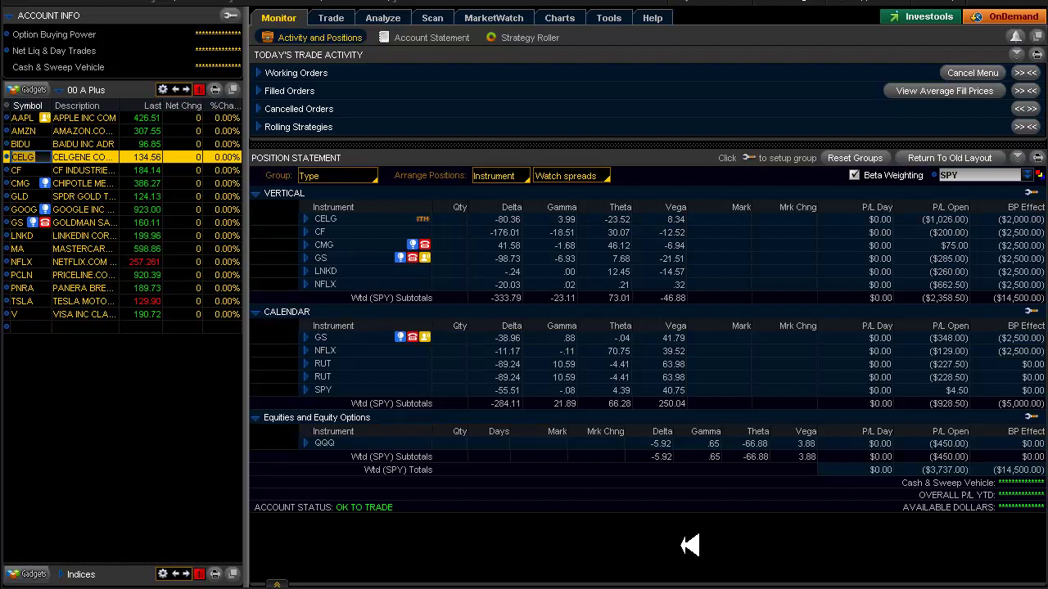
{"action": "key", "text": "alt+Tab"}
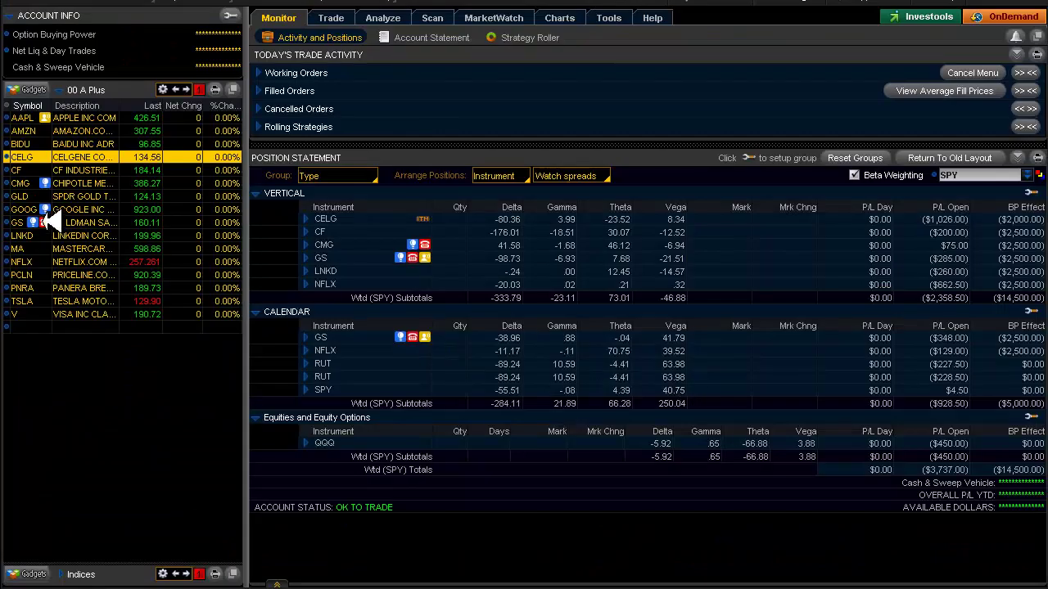
{"action": "left_click", "coordinate": [32, 170]}
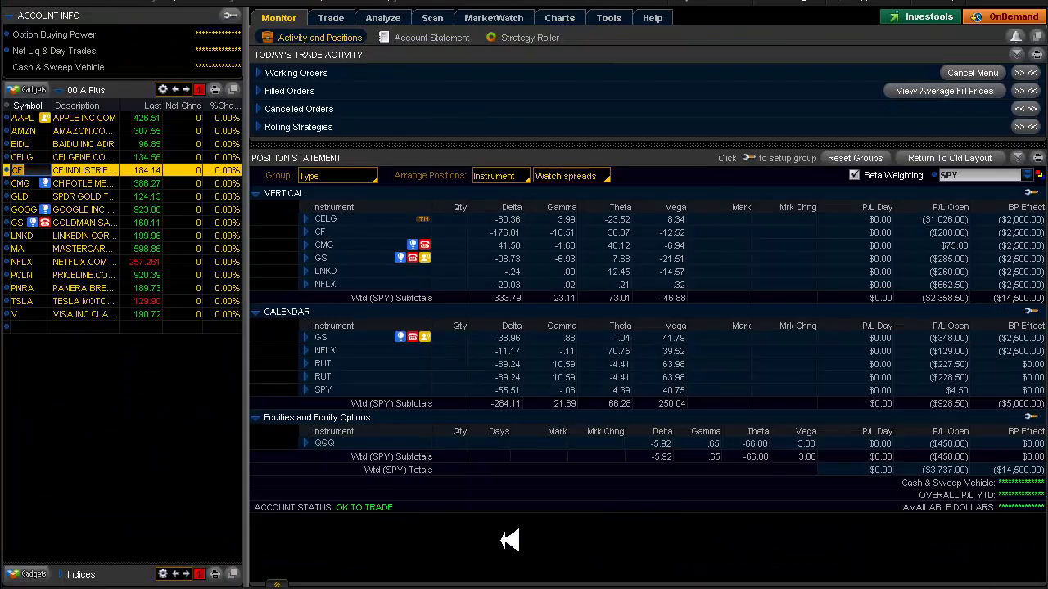
{"action": "key", "text": "alt+Tab"}
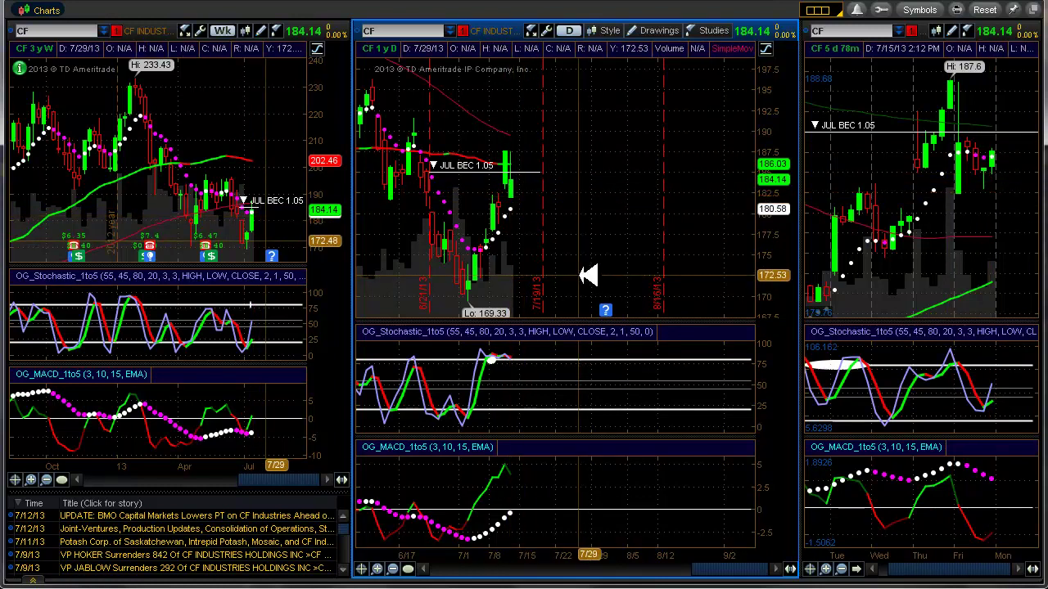
{"action": "key", "text": "alt+Tab"}
{"action": "left_click", "coordinate": [367, 18]}
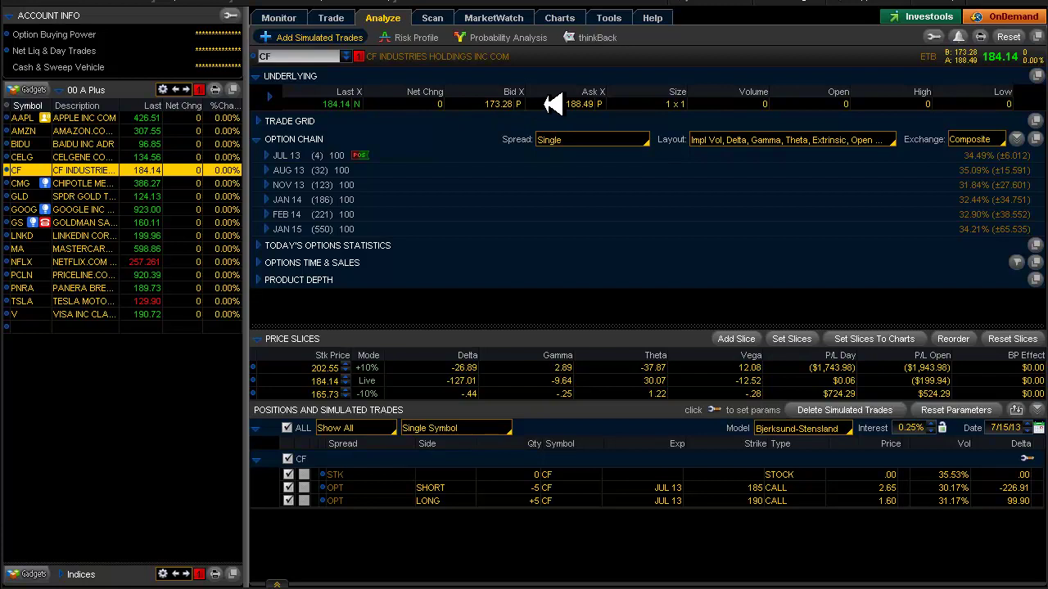
{"action": "left_click", "coordinate": [279, 11]}
Load CMG from the watchlist, examine its three charts, and return to the position statement.
{"action": "left_click", "coordinate": [24, 183]}
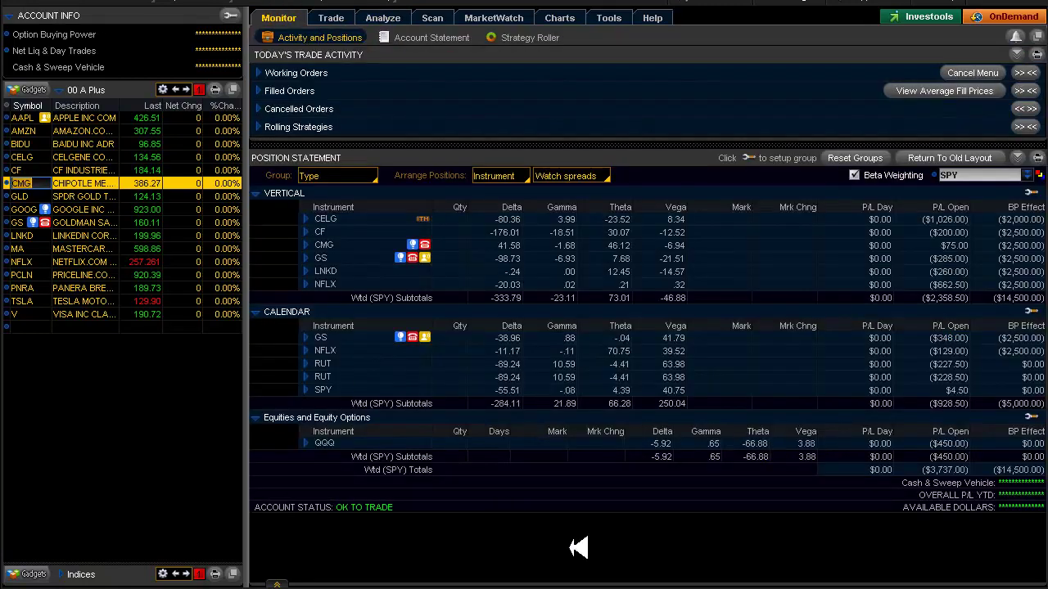
{"action": "key", "text": "alt+Tab"}
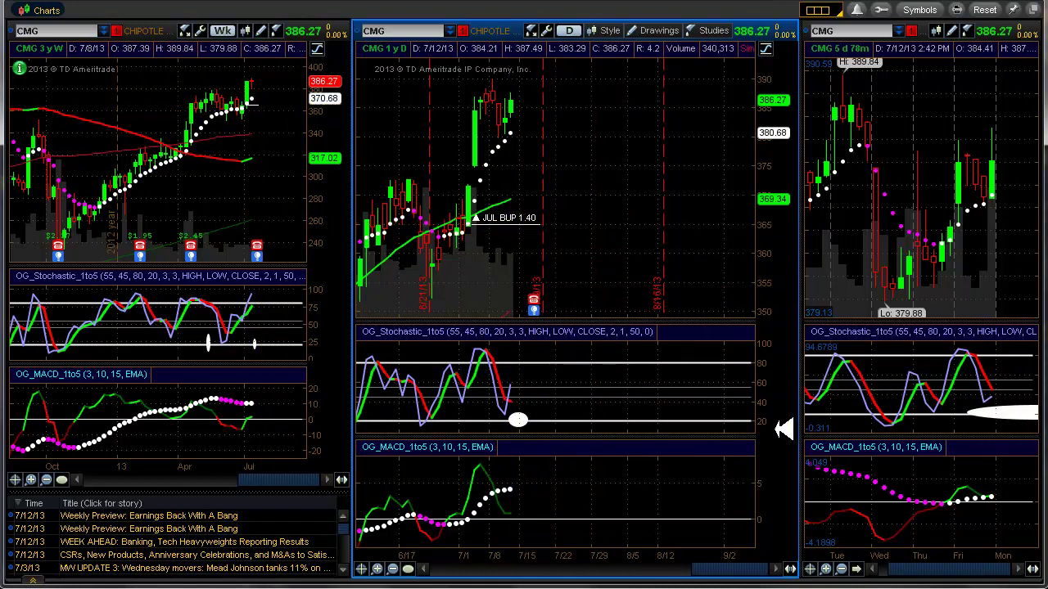
{"action": "key", "text": "alt+Tab"}
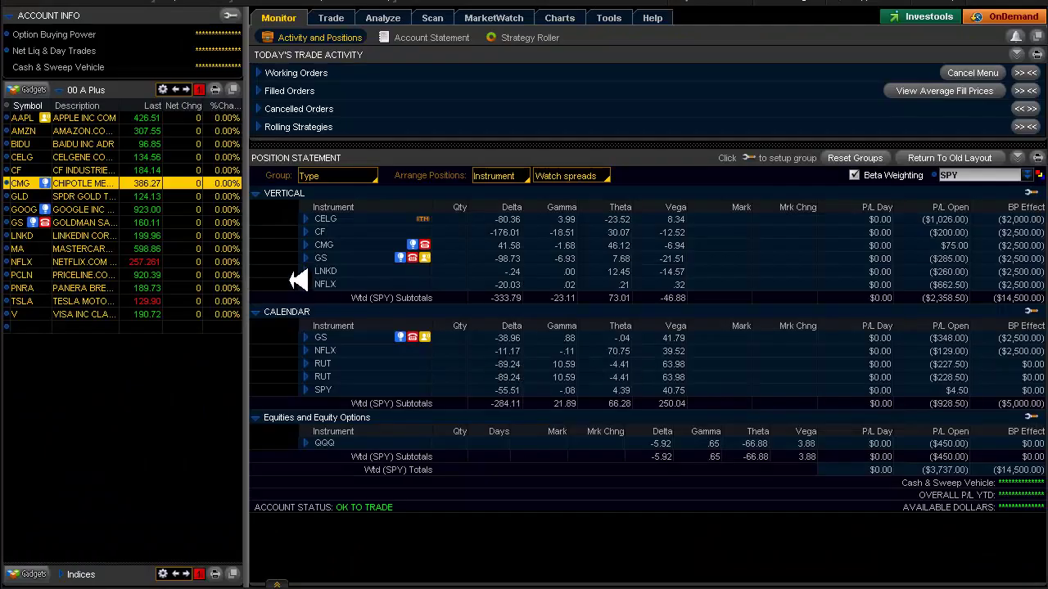
Load GLD's charts and draw a small oval around the latest daily stochastic readings near the upper threshold line.
{"action": "left_click", "coordinate": [27, 197]}
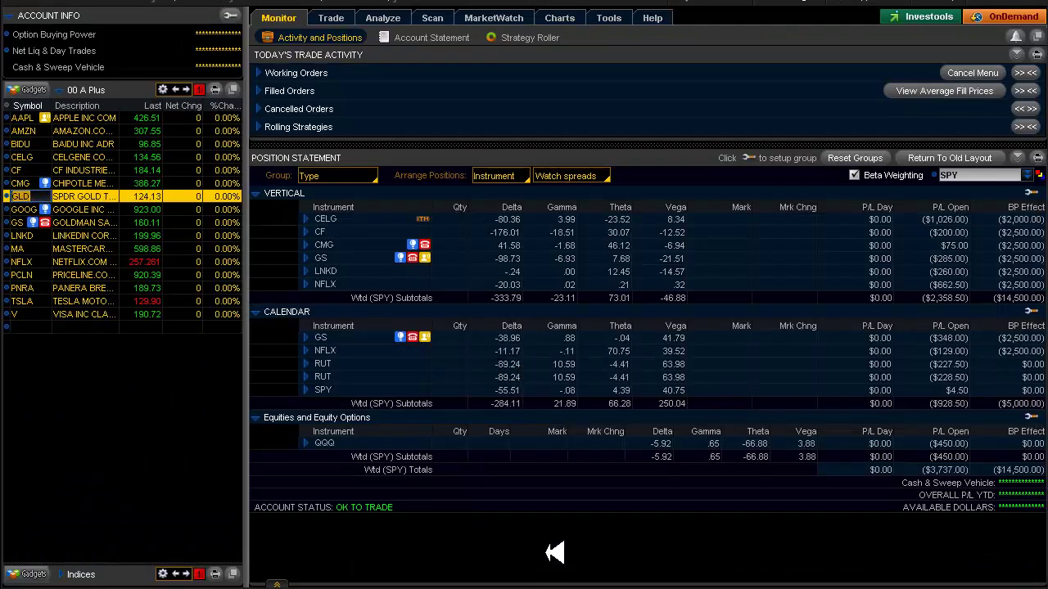
{"action": "key", "text": "alt+Tab"}
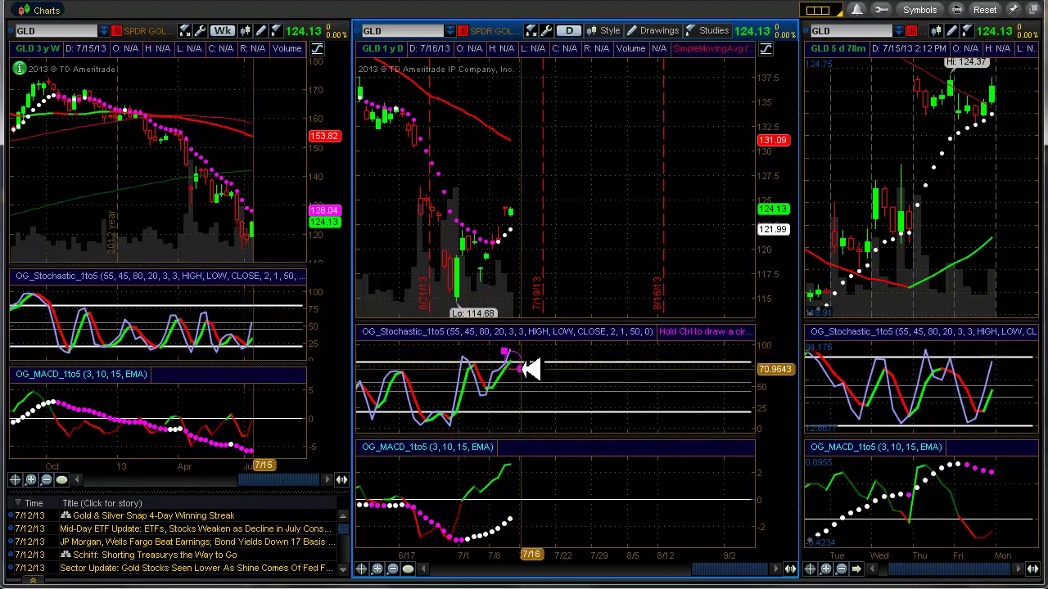
{"action": "left_click", "coordinate": [522, 369]}
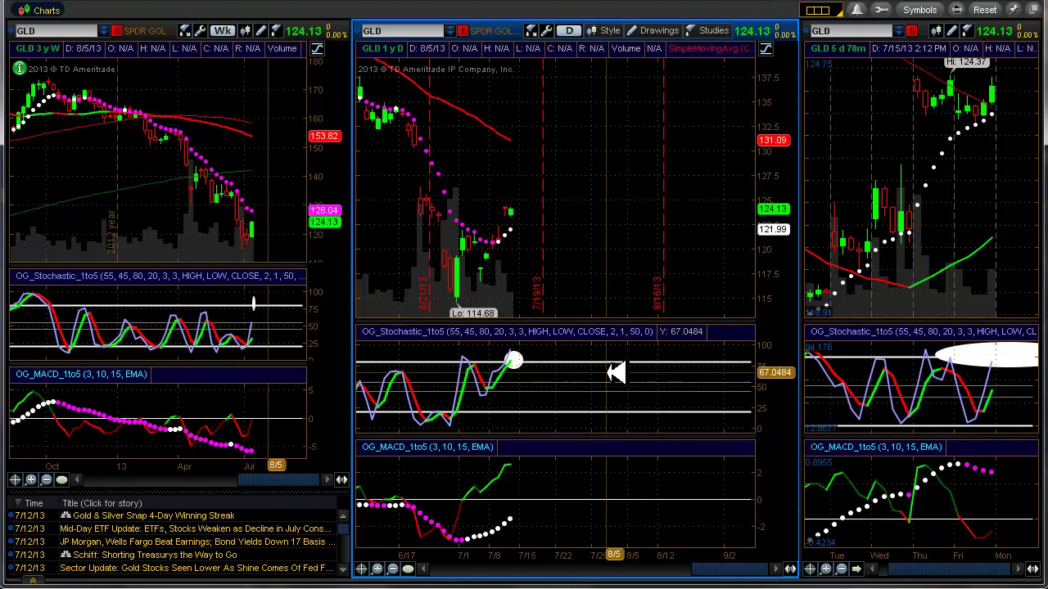
{"action": "key", "text": "alt+Tab"}
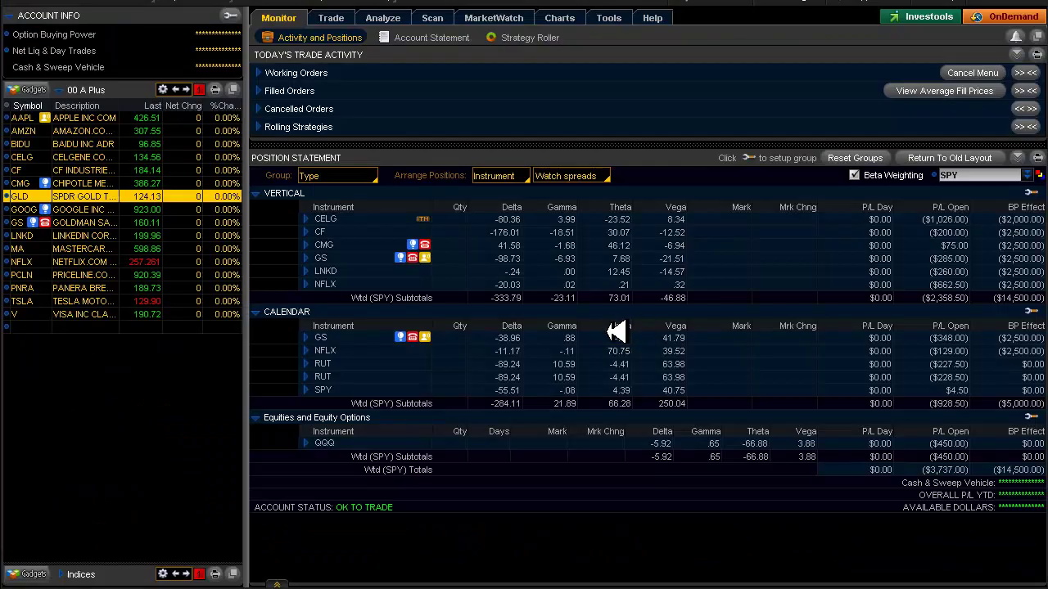
Load GOOG from the watchlist and examine its charts, including the earnings marker just before the 7/19/13 expiration.
{"action": "left_click", "coordinate": [28, 209]}
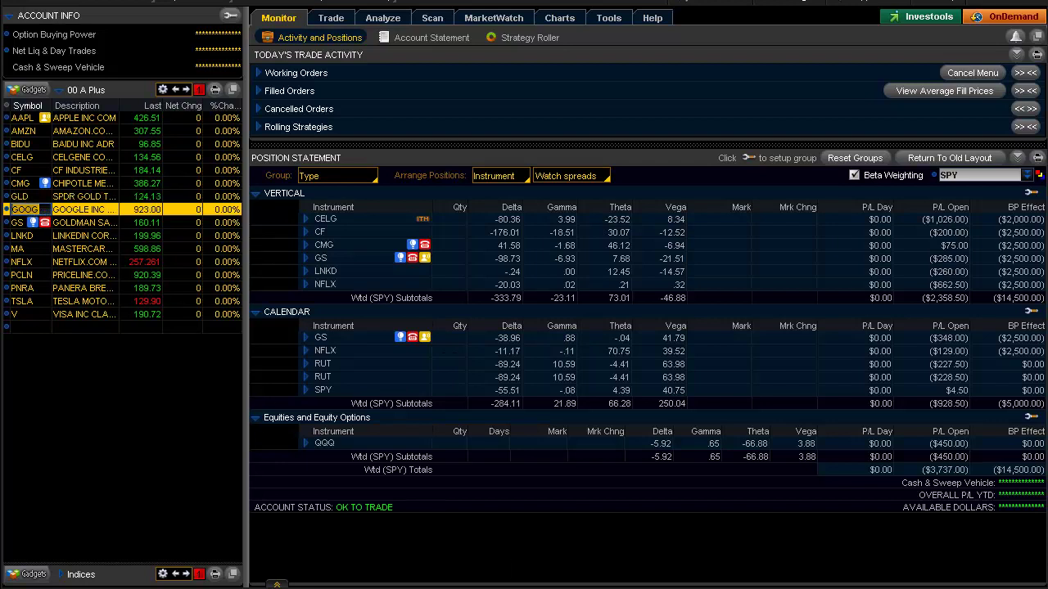
{"action": "key", "text": "alt+Tab"}
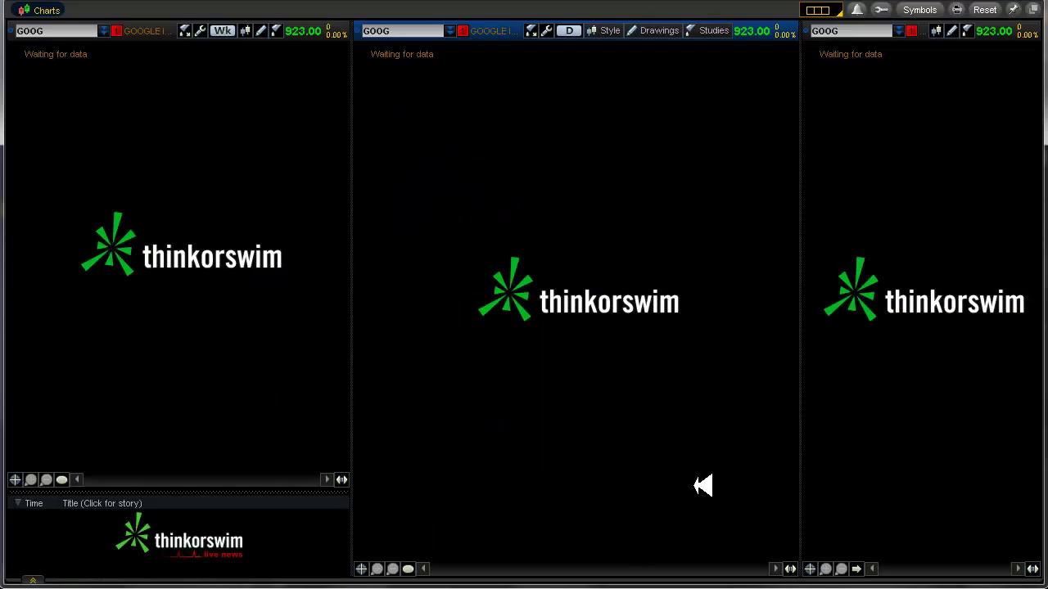
{"action": "left_click", "coordinate": [701, 483]}
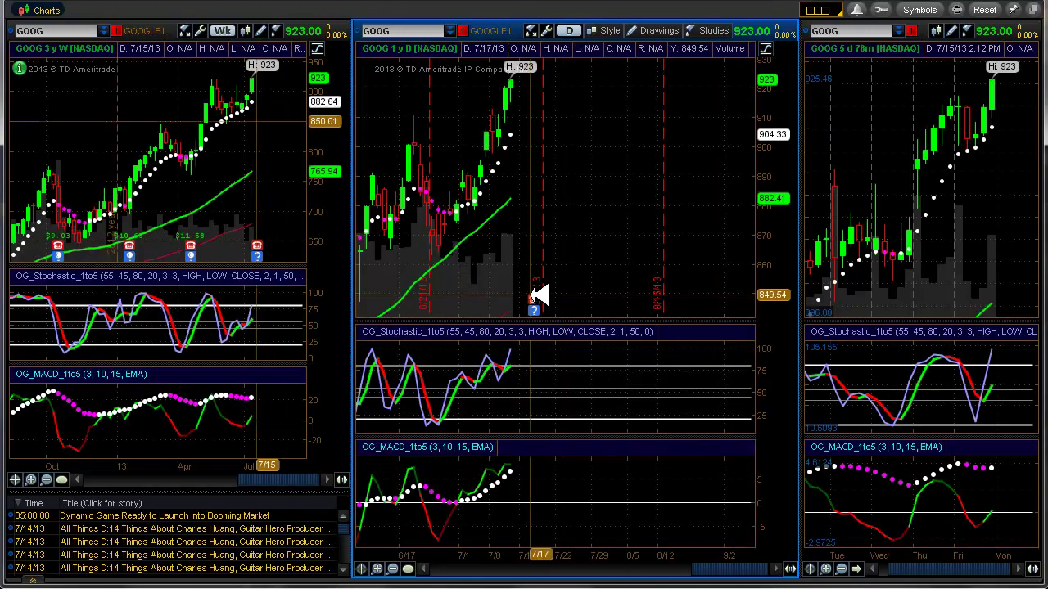
{"action": "mouse_move", "coordinate": [535, 303]}
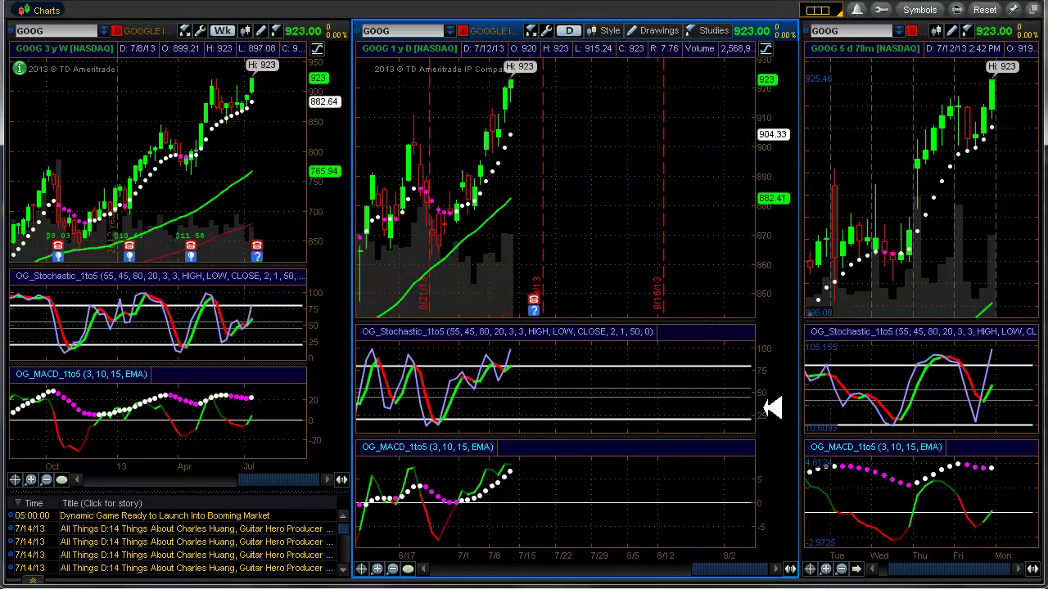
Load GS from the watchlist, examine its three charts, and return to the position statement.
{"action": "key", "text": "alt+Tab"}
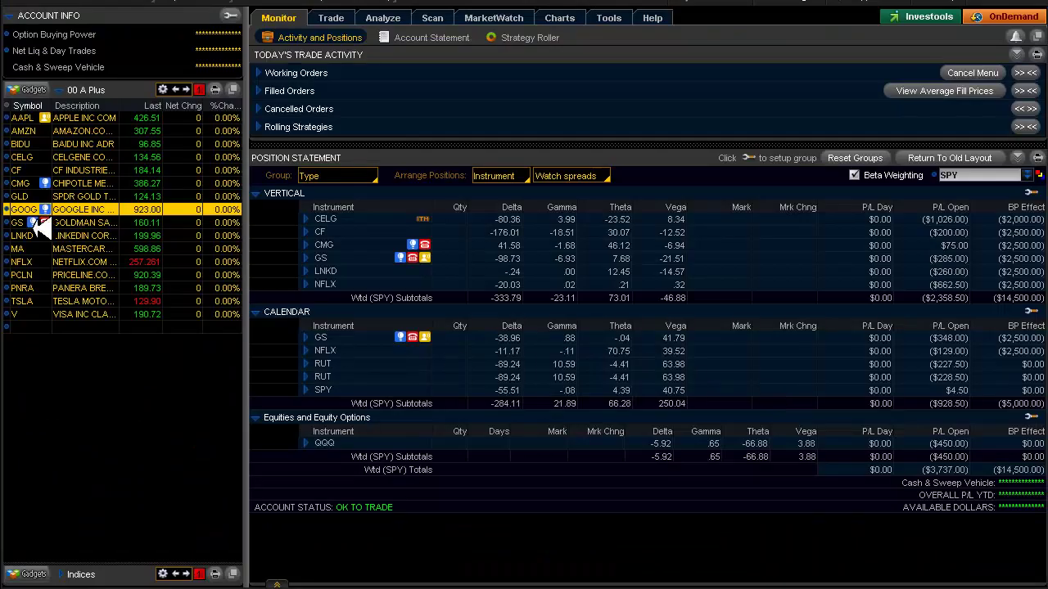
{"action": "left_click", "coordinate": [23, 221]}
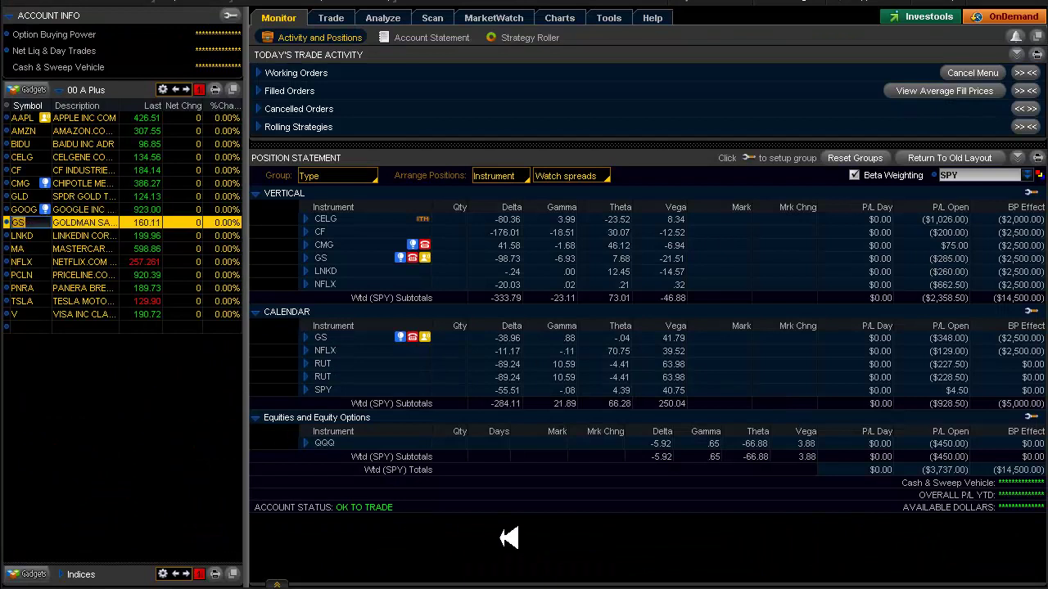
{"action": "key", "text": "alt+Tab"}
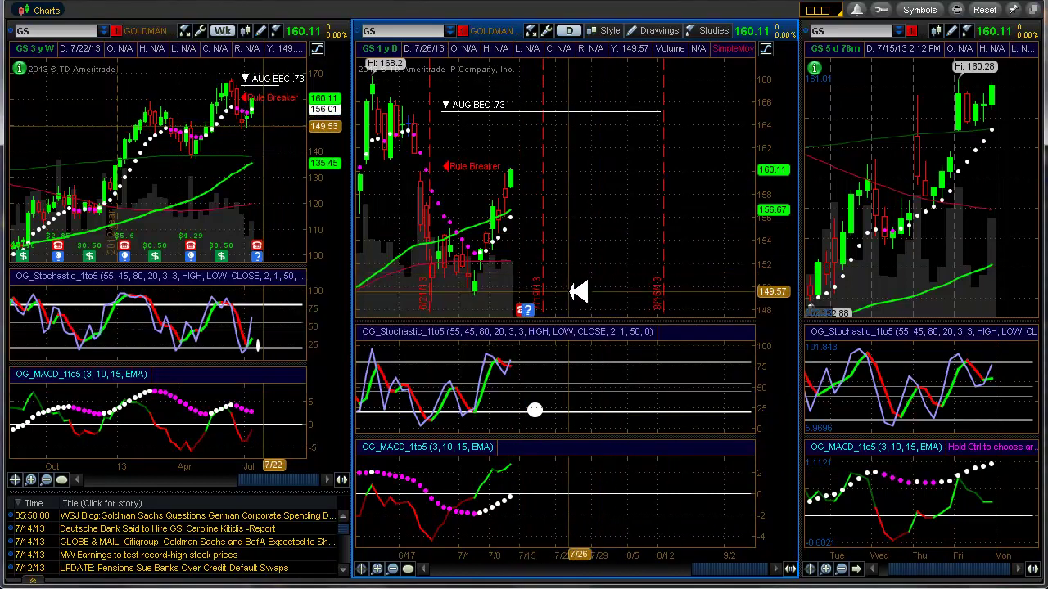
{"action": "key", "text": "alt+Tab"}
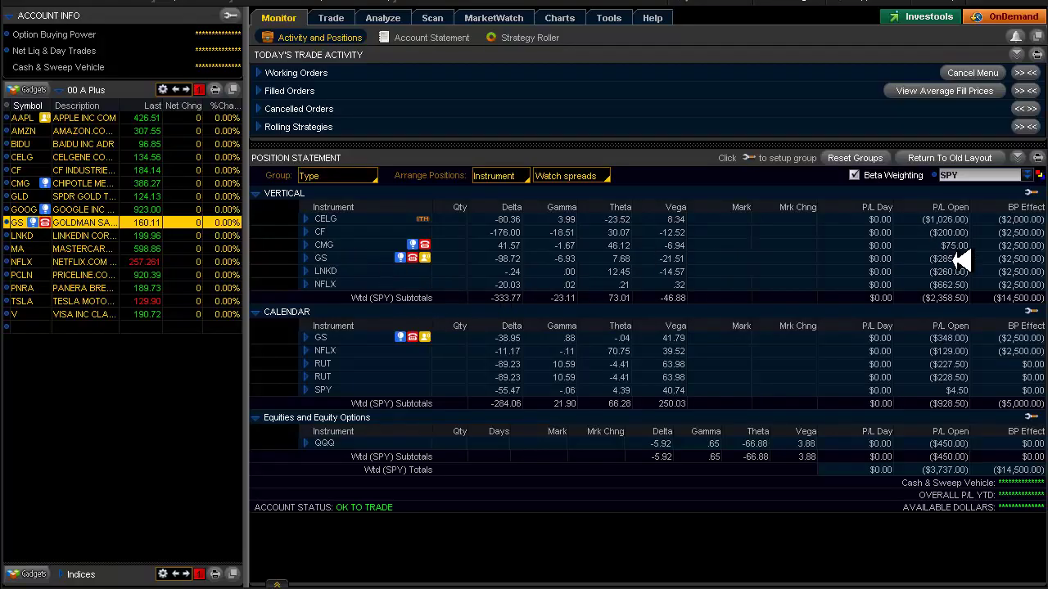
Load LNKD's charts and create a sound alert for LAST at or above 201.67.
{"action": "left_click", "coordinate": [31, 235]}
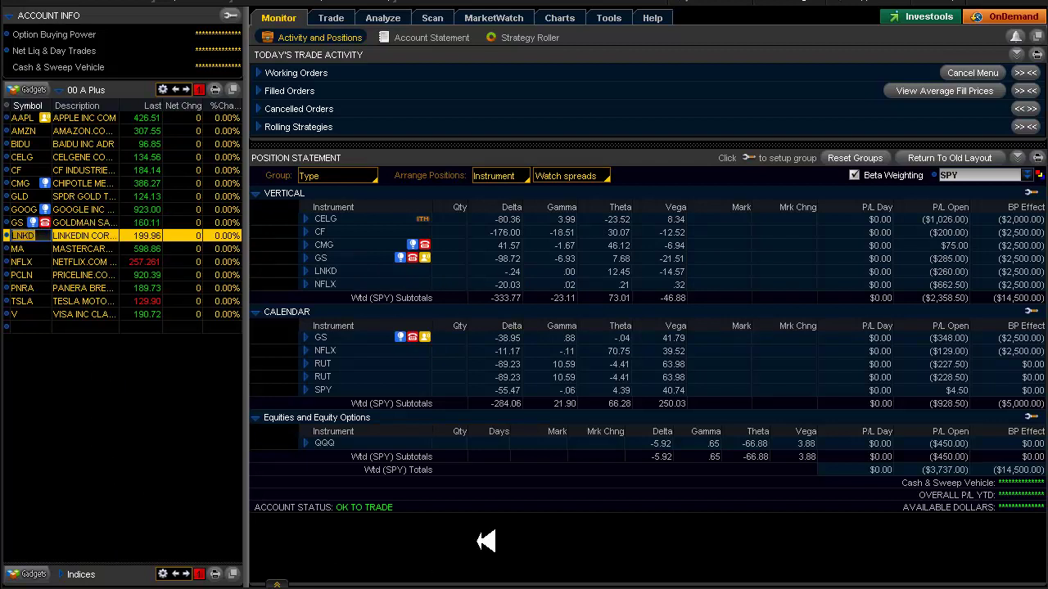
{"action": "key", "text": "alt+Tab"}
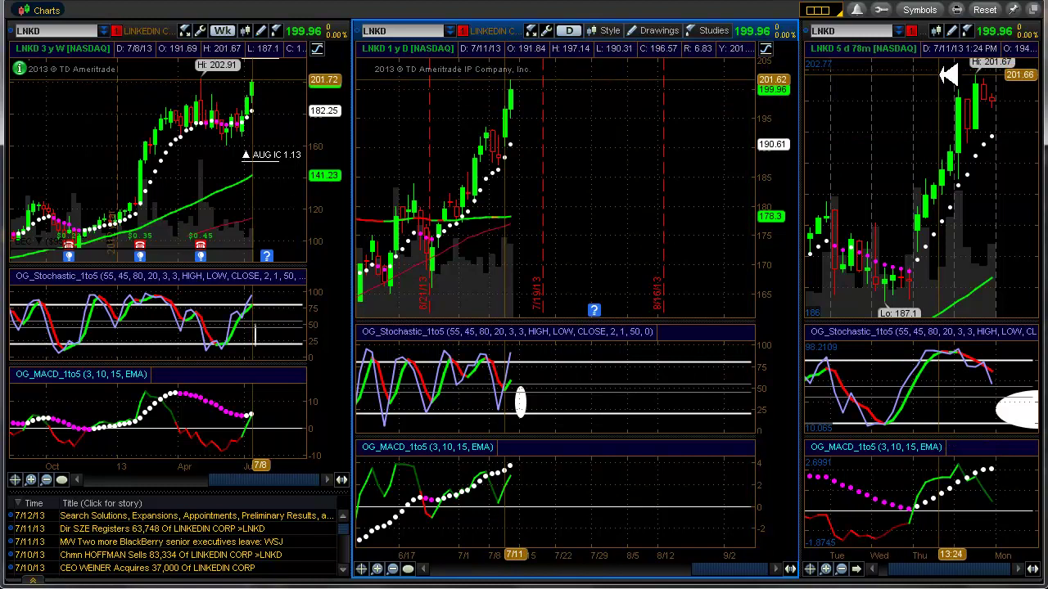
{"action": "right_click", "coordinate": [948, 76]}
{"action": "mouse_move", "coordinate": [950, 331]}
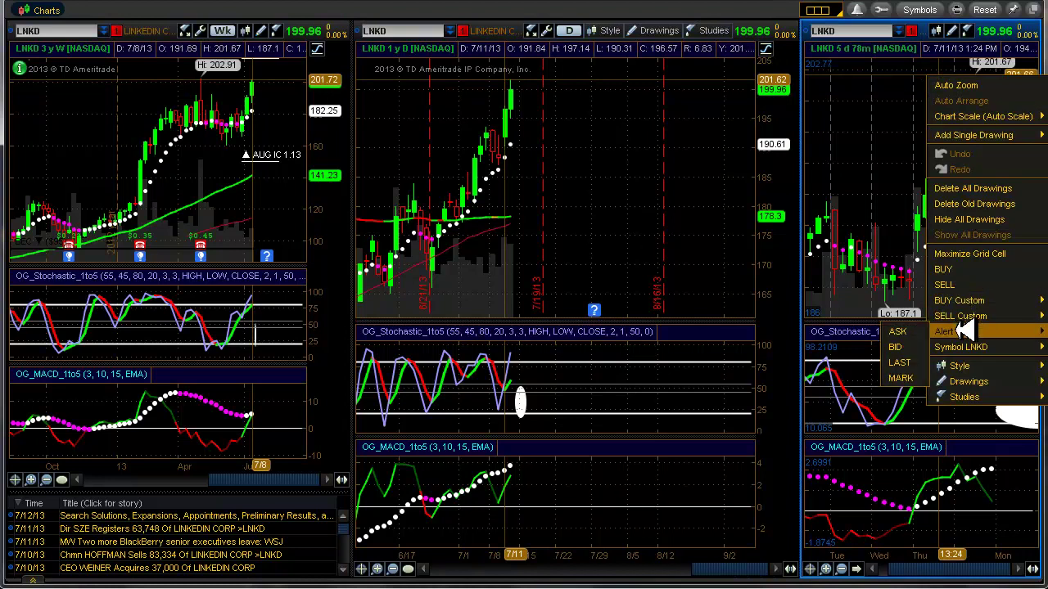
{"action": "left_click", "coordinate": [923, 362]}
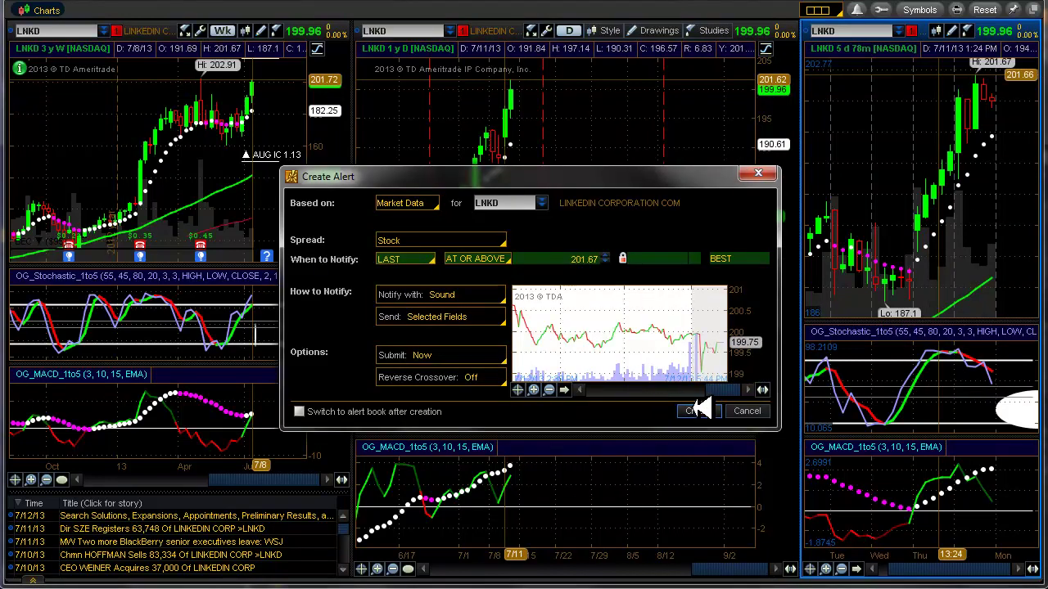
{"action": "left_click", "coordinate": [698, 411]}
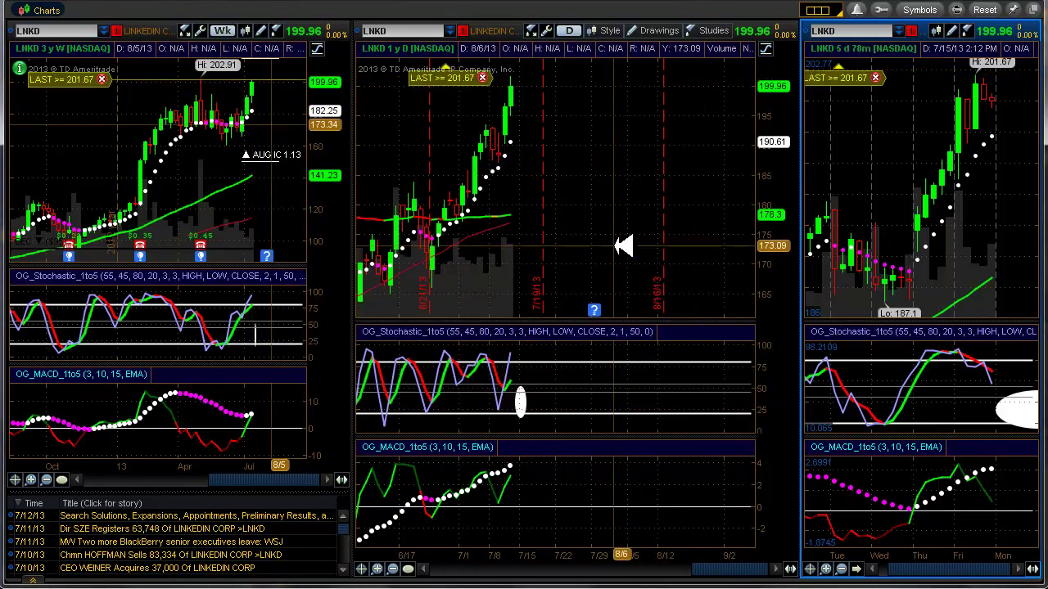
Open LNKD on the Analyze page, review its option legs, and expand and collapse the JUL 13 chain.
{"action": "key", "text": "alt+Tab"}
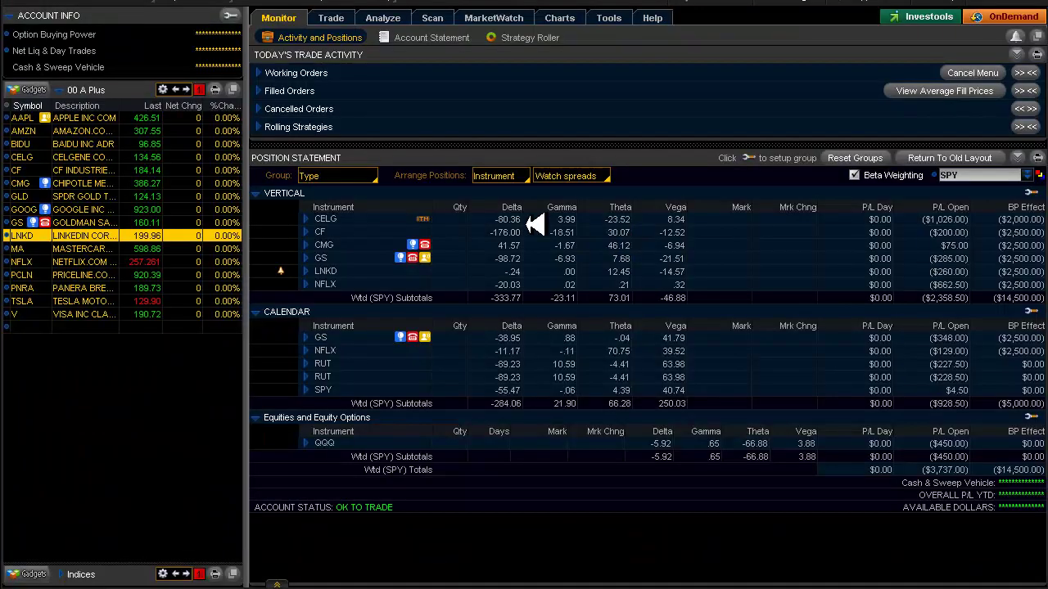
{"action": "left_click", "coordinate": [378, 18]}
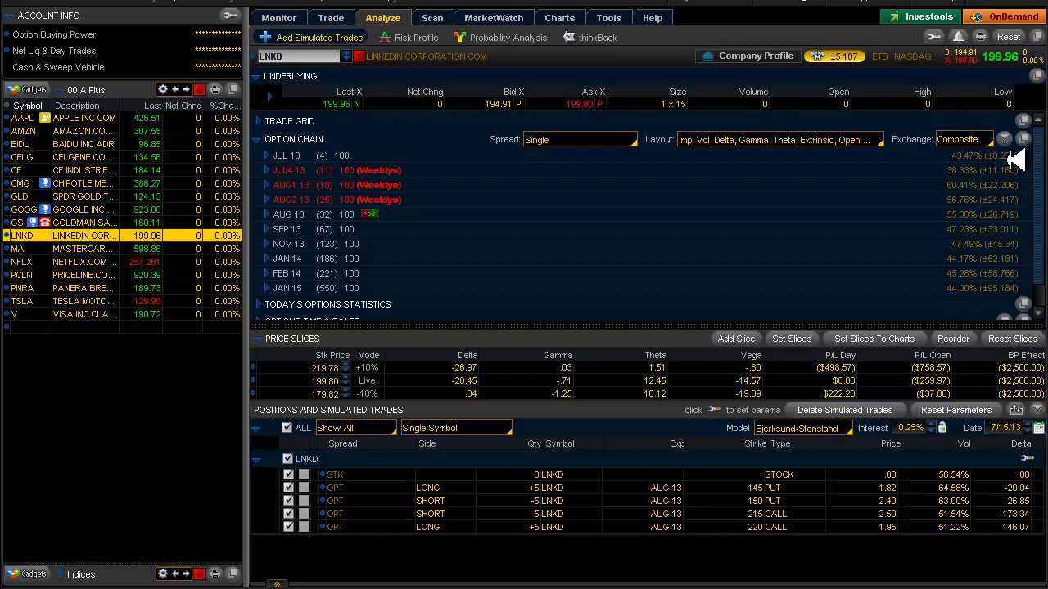
{"action": "left_click", "coordinate": [267, 155]}
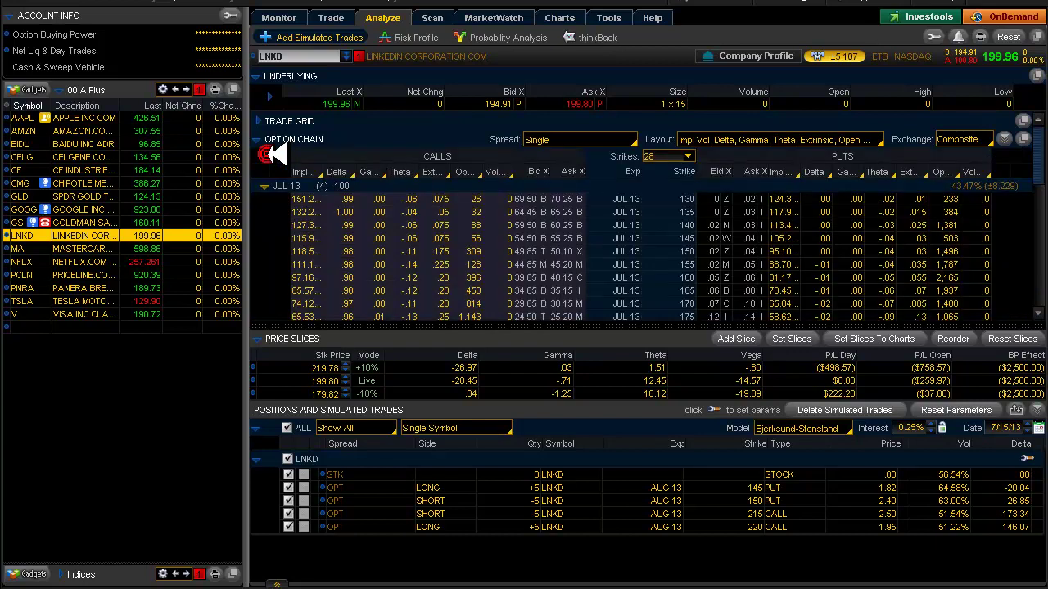
{"action": "left_click", "coordinate": [274, 184]}
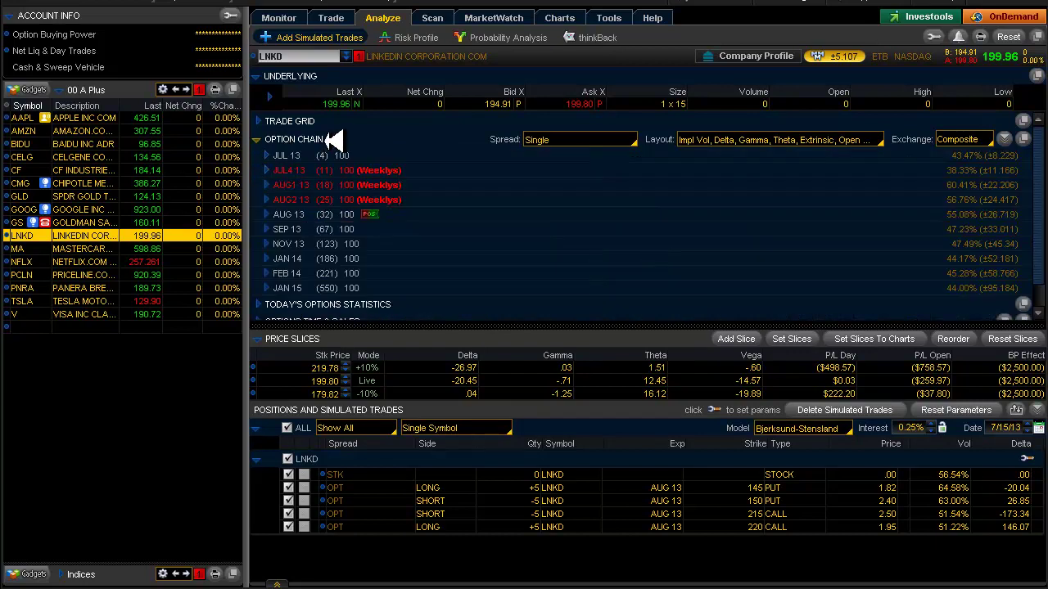
Check LNKD's upcoming earnings marker on the daily chart against the weekly expirations in its option chain.
{"action": "key", "text": "alt+Tab"}
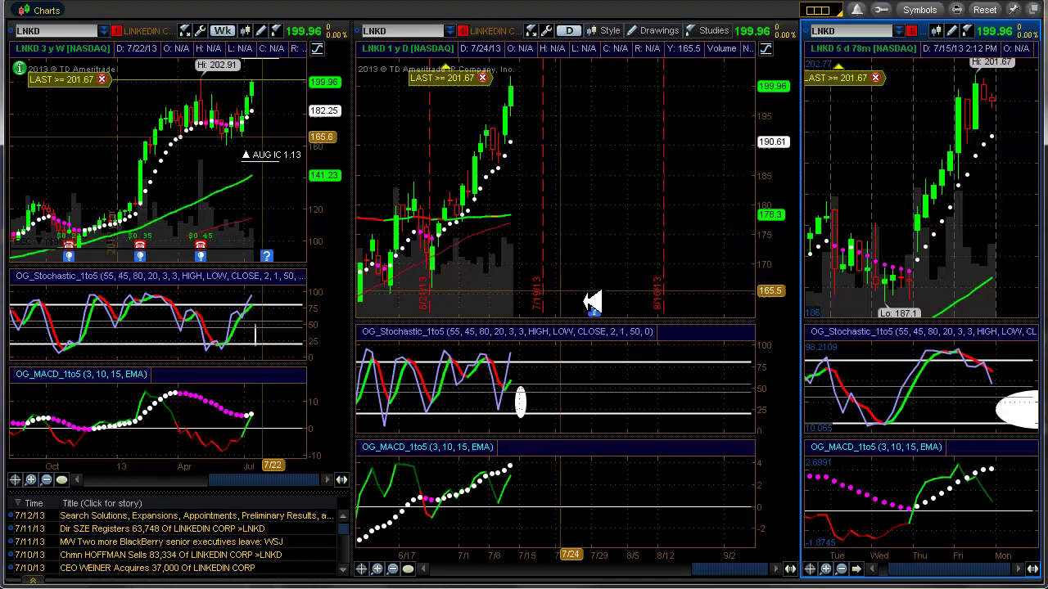
{"action": "mouse_move", "coordinate": [596, 312]}
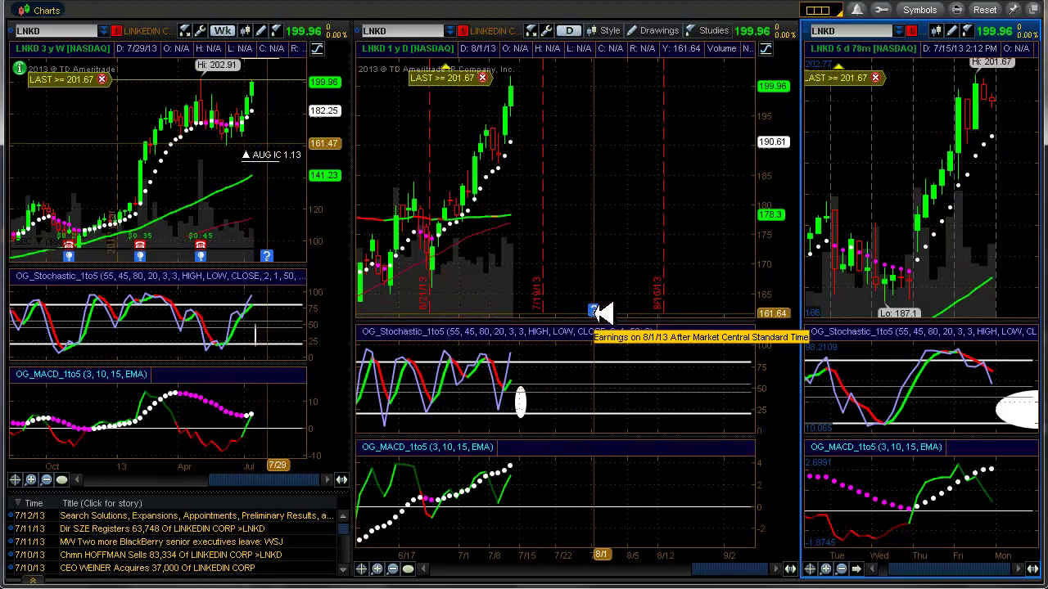
{"action": "key", "text": "alt+Tab"}
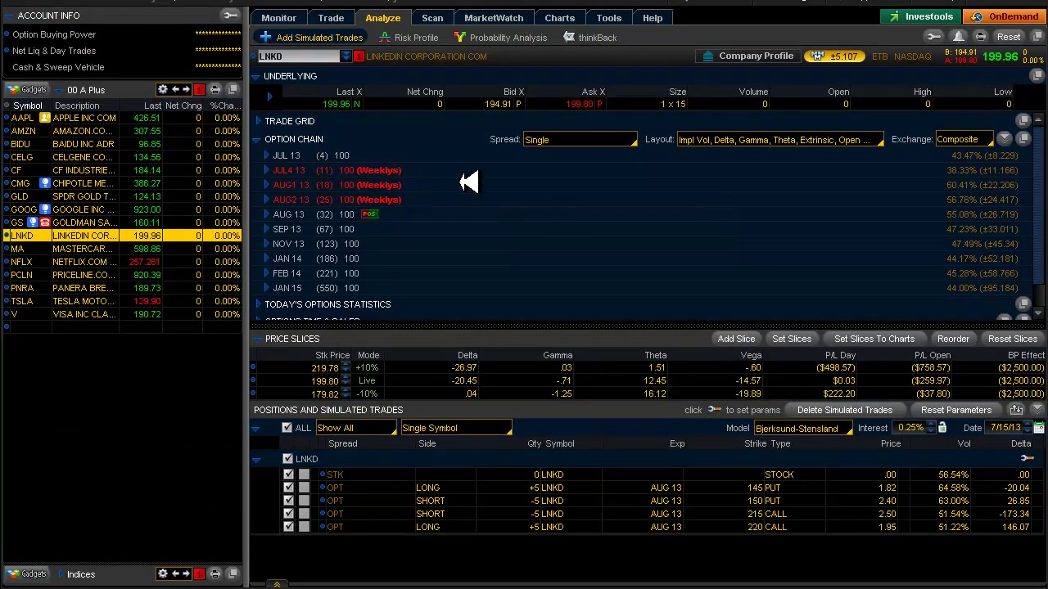
{"action": "key", "text": "alt+Tab"}
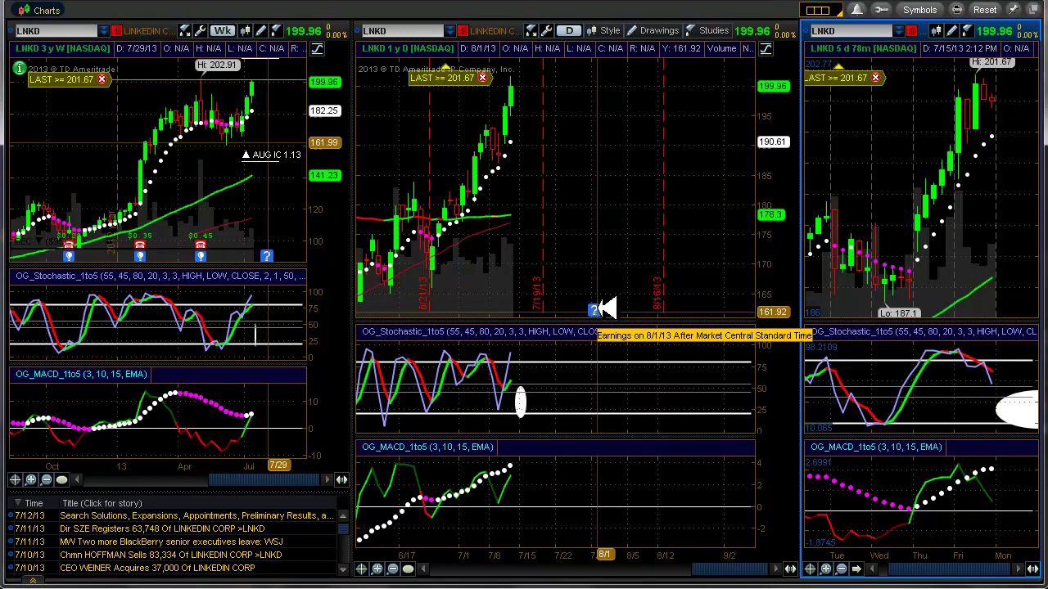
{"action": "key", "text": "alt+Tab"}
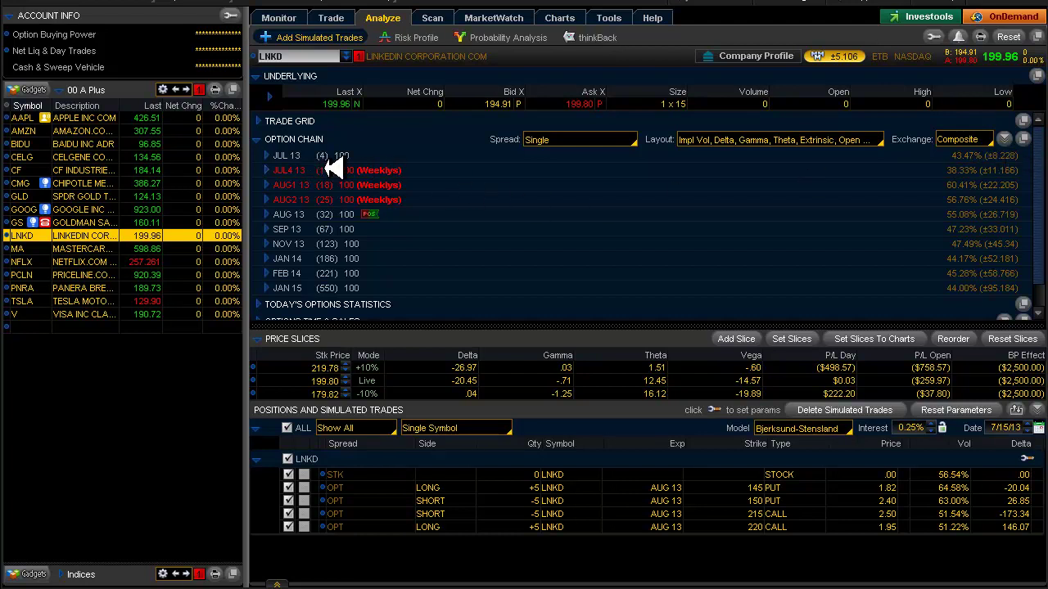
Expand LNKD's JUL4 13 weekly option chain and look through its strikes.
{"action": "left_click", "coordinate": [286, 172]}
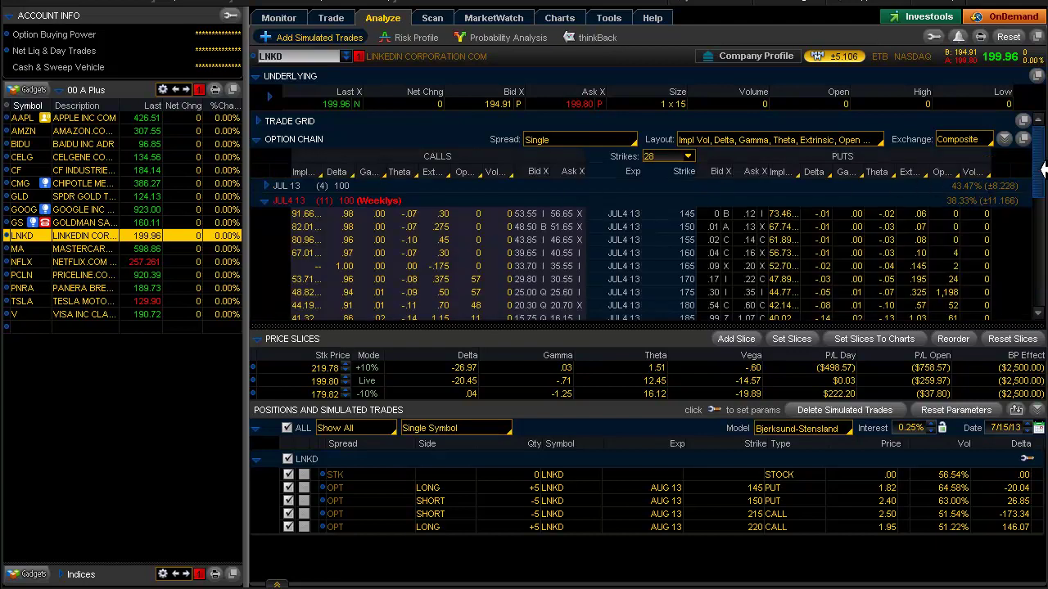
{"action": "scroll", "coordinate": [1038, 170], "scroll_direction": "down", "scroll_amount": 5}
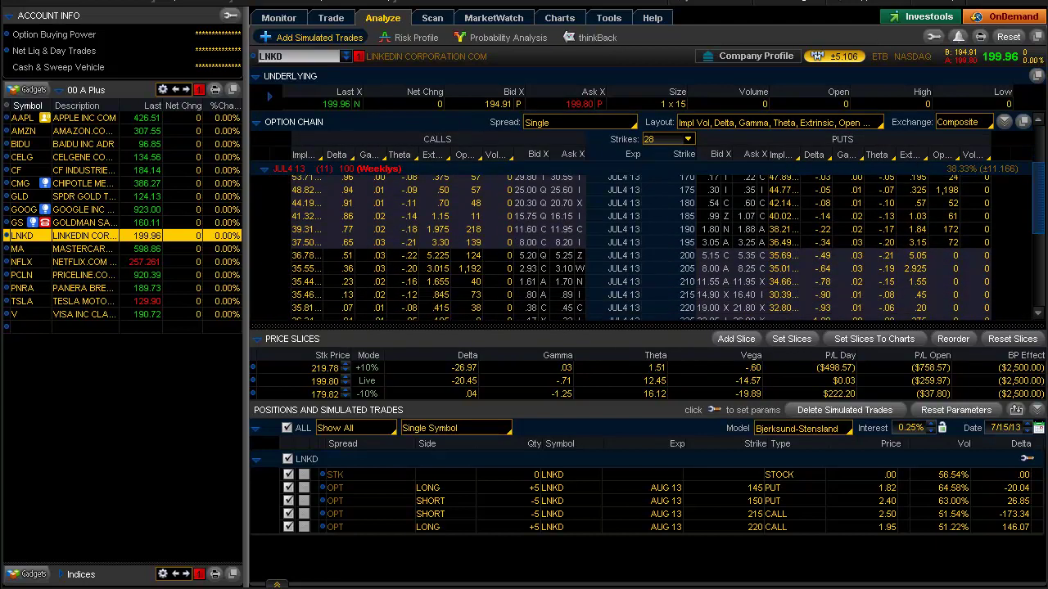
{"action": "scroll", "coordinate": [1039, 169], "scroll_direction": "up", "scroll_amount": 5}
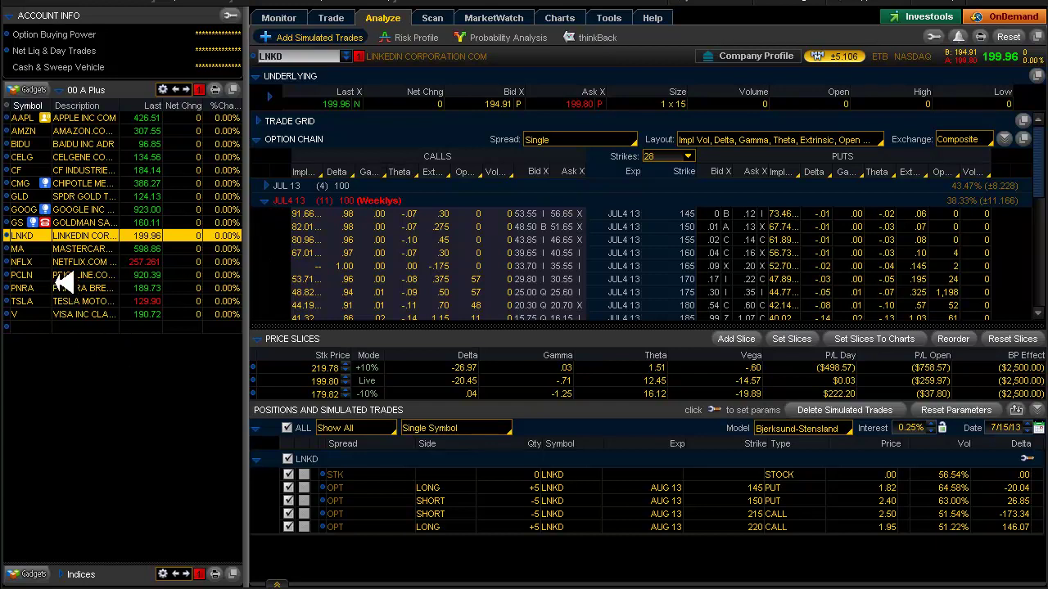
Load MA from the watchlist, examine its three charts and earnings marker, and return to the Analyze page.
{"action": "left_click", "coordinate": [36, 249]}
{"action": "key", "text": "alt+Tab"}
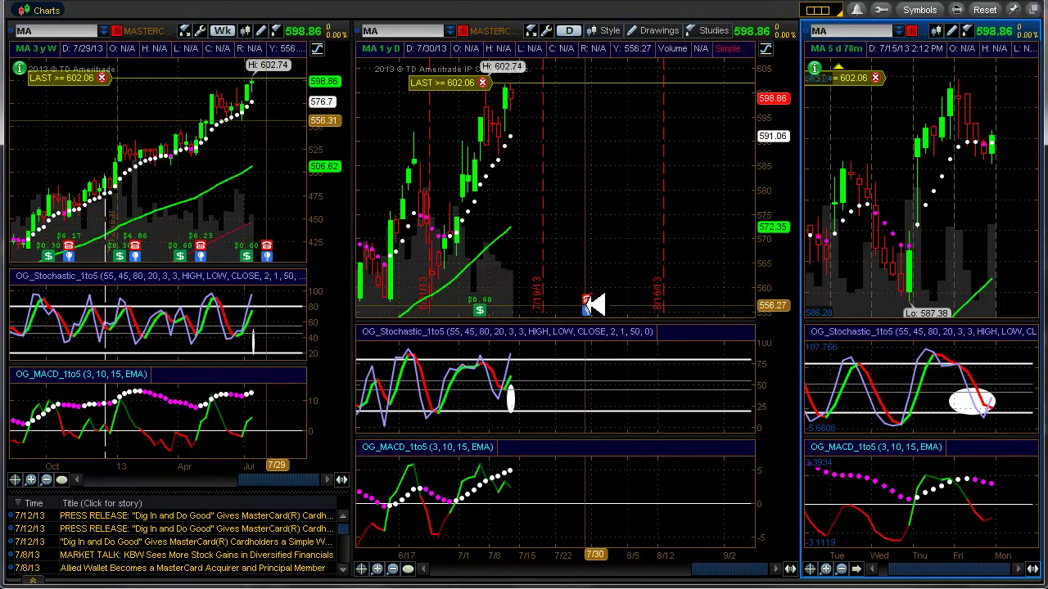
{"action": "key", "text": "alt+Tab"}
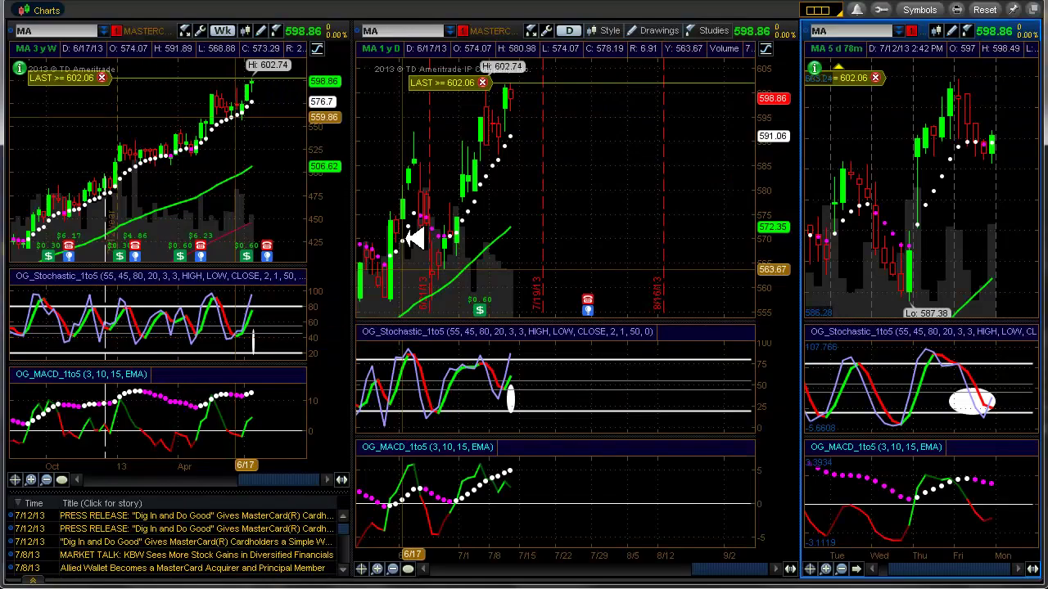
{"action": "left_click", "coordinate": [499, 94]}
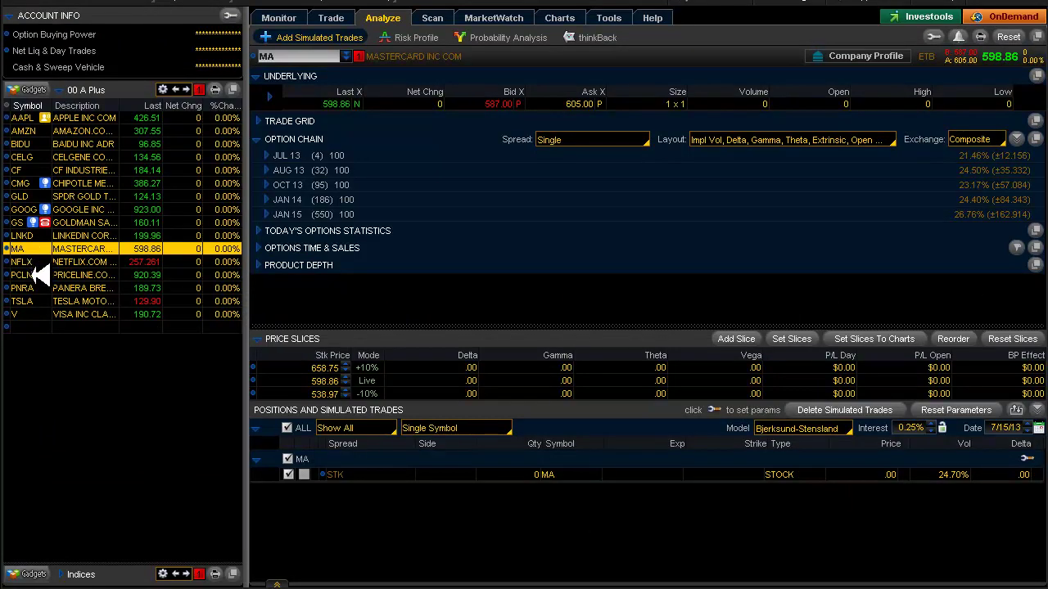
Load PCLN from the watchlist, examine its charts, and check the upcoming earnings date on the daily chart.
{"action": "left_click", "coordinate": [38, 275]}
{"action": "key", "text": "alt+Tab"}
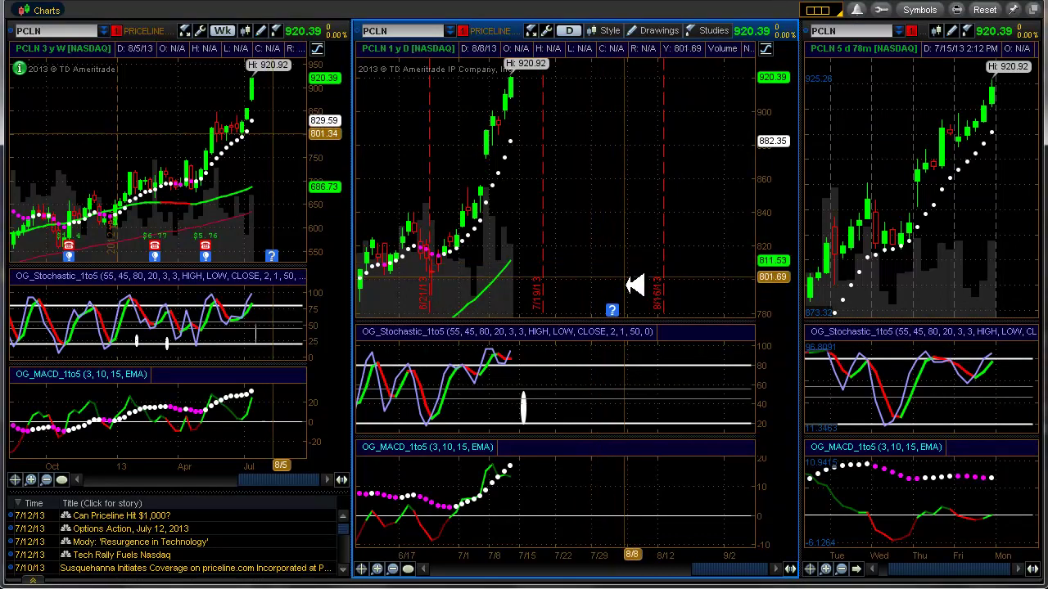
{"action": "mouse_move", "coordinate": [619, 311]}
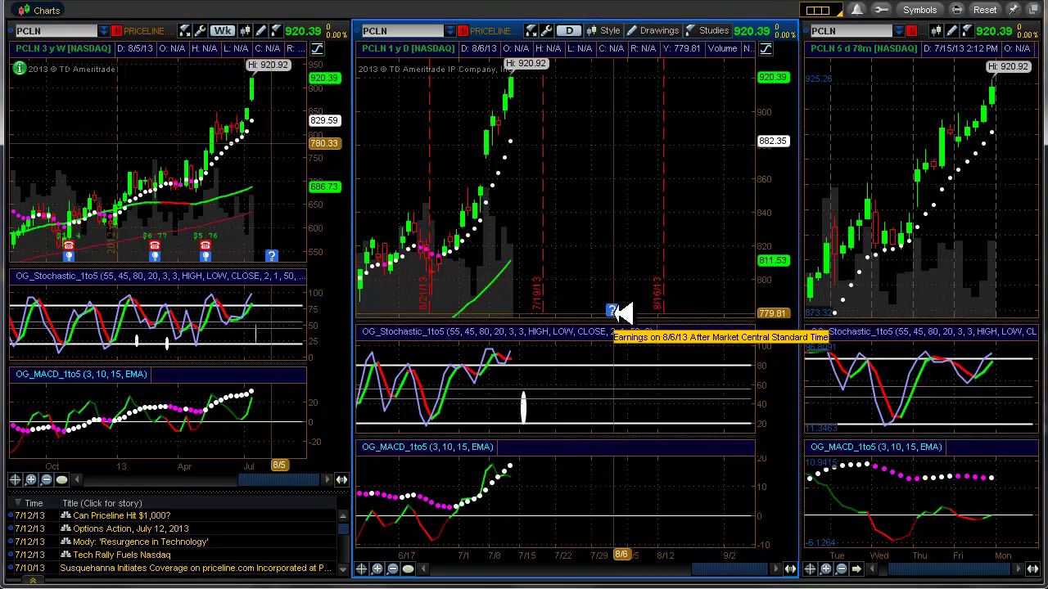
{"action": "key", "text": "alt+Tab"}
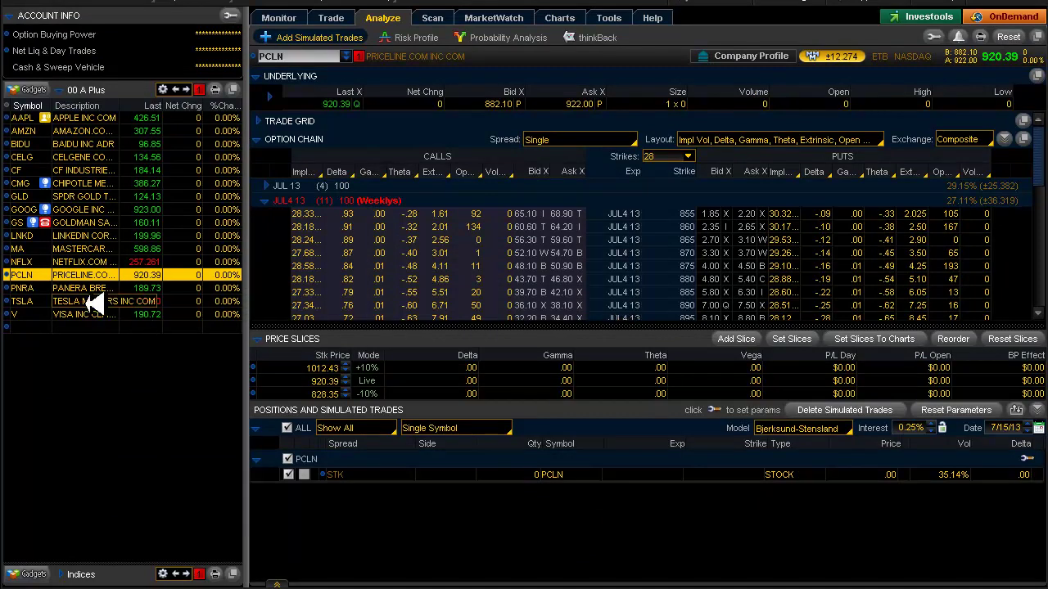
Load PNRA from the watchlist and examine its weekly, daily and 78-minute charts.
{"action": "left_click", "coordinate": [33, 288]}
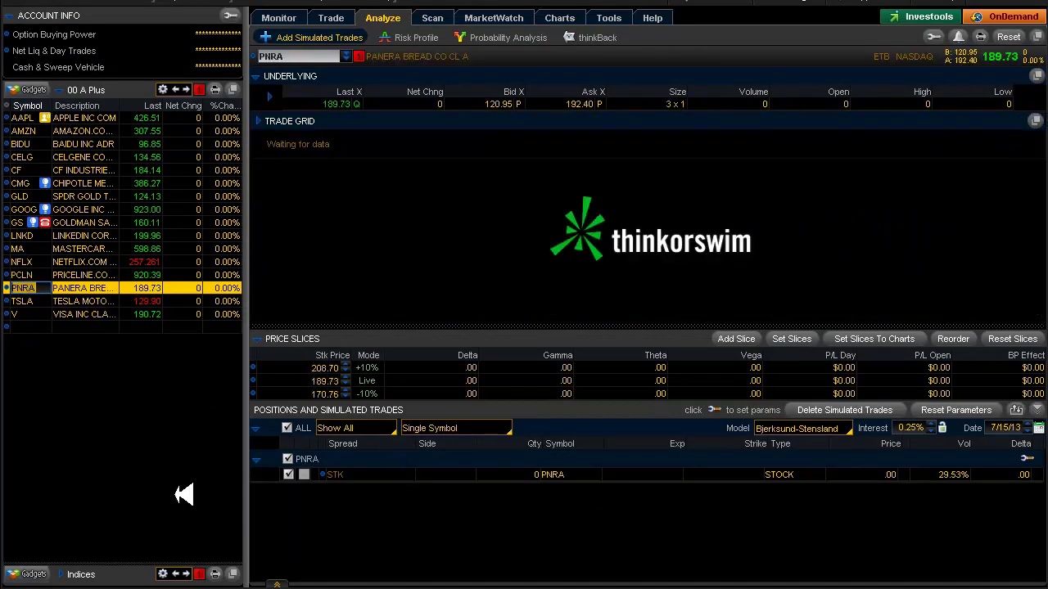
{"action": "key", "text": "alt+Tab"}
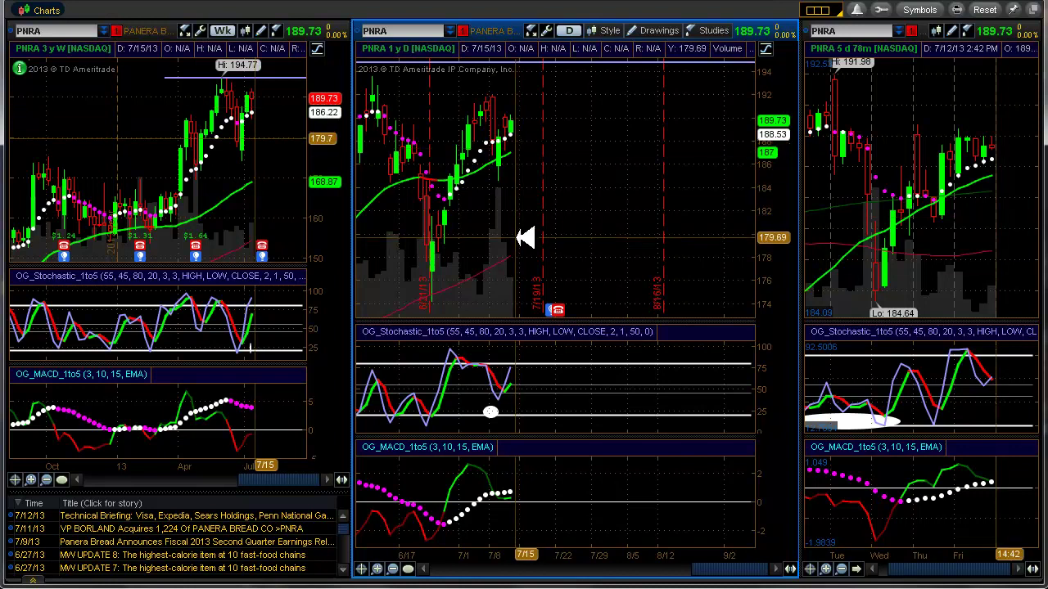
{"action": "key", "text": "alt+Tab"}
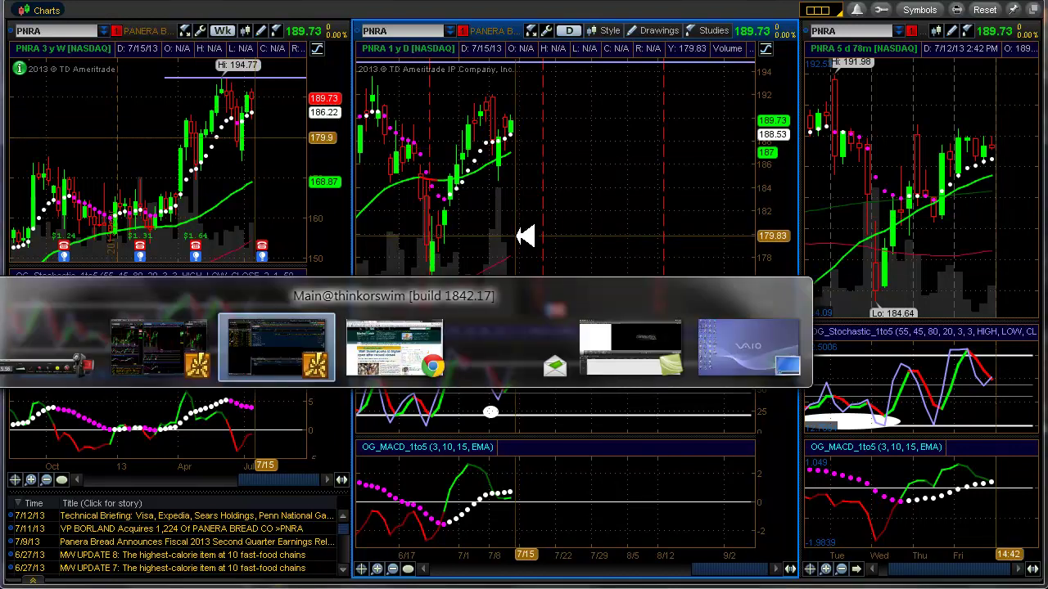
Load TSLA and V in turn from the watchlist, examining each one's charts and the earnings markers after the 7/19/13 expiration.
{"action": "left_click", "coordinate": [40, 302]}
{"action": "key", "text": "alt+Tab"}
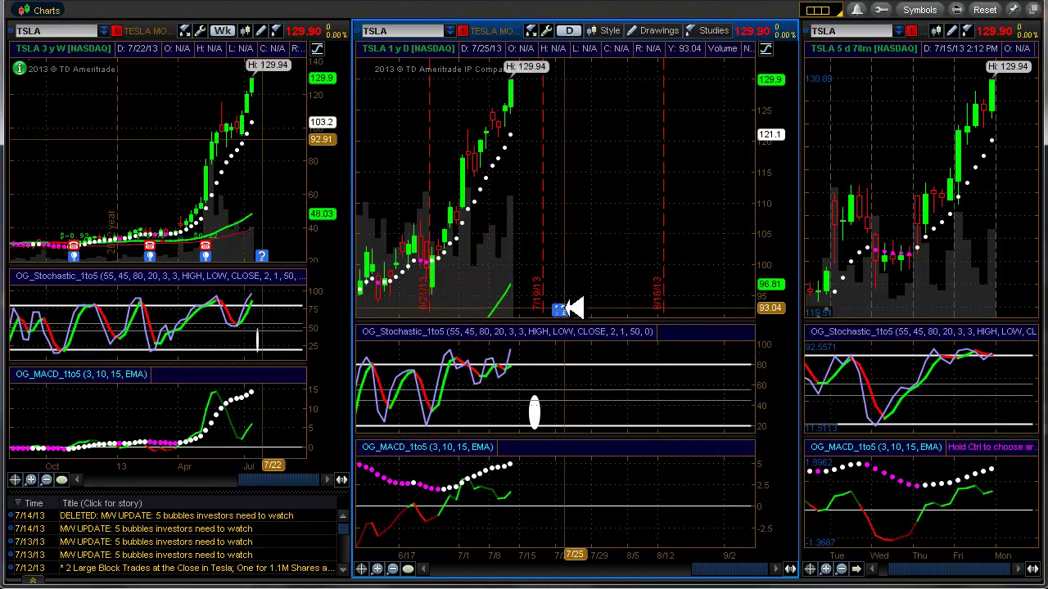
{"action": "mouse_move", "coordinate": [567, 309]}
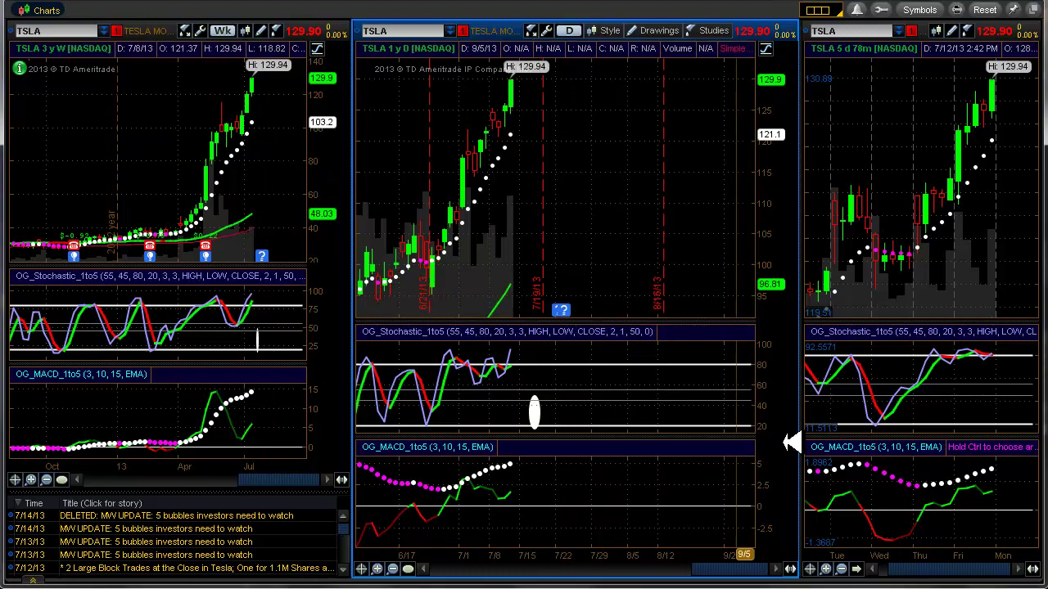
{"action": "key", "text": "alt+Tab"}
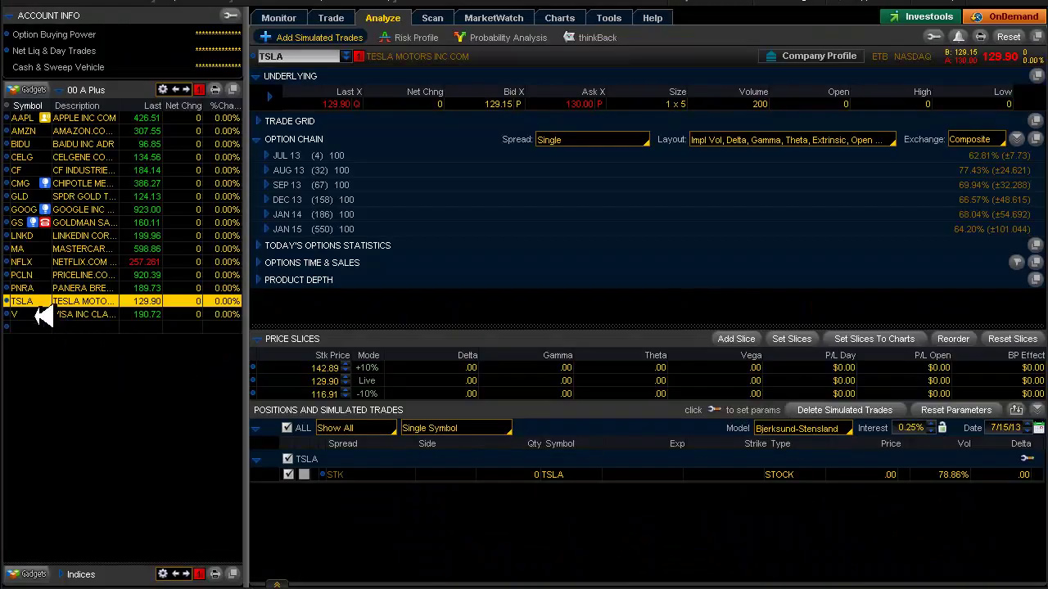
{"action": "left_click", "coordinate": [40, 315]}
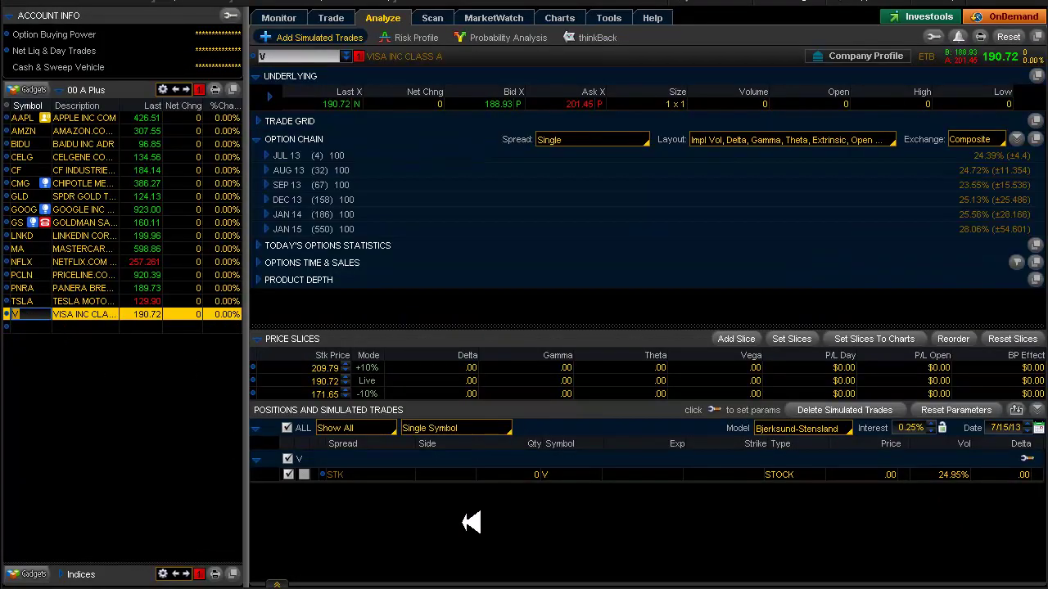
{"action": "key", "text": "alt+Tab"}
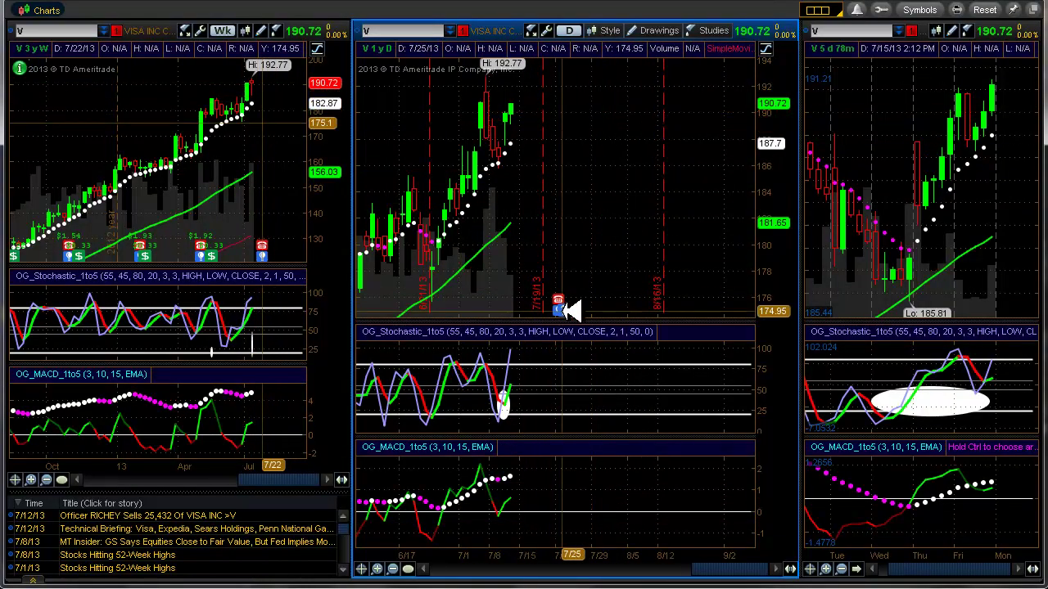
Check V's upcoming earnings date on the daily chart, compare its charts with the Analyze page's option expirations, and return to the Analyze page.
{"action": "key", "text": "alt+Tab"}
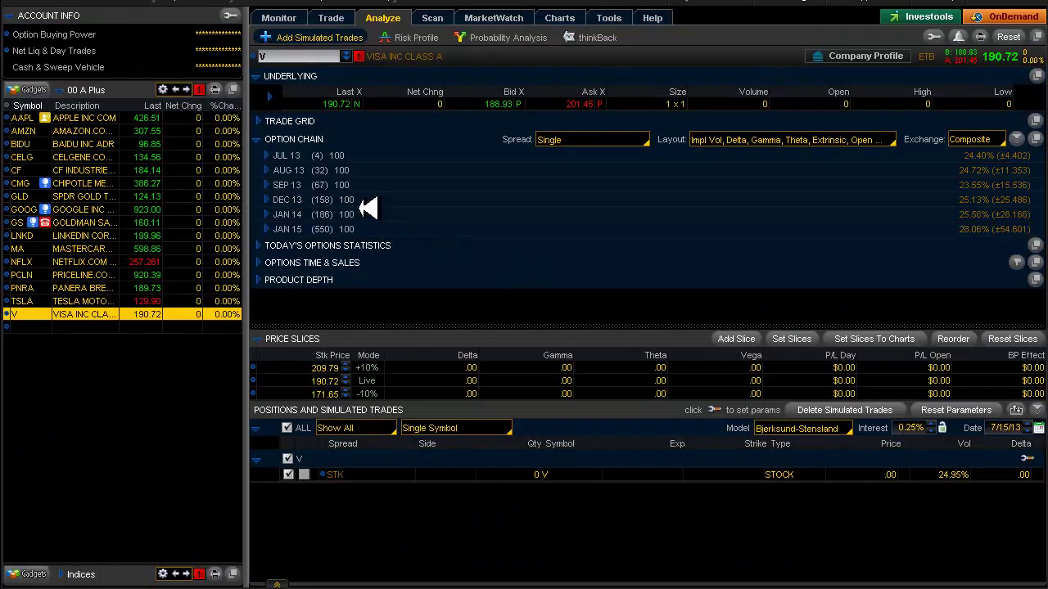
{"action": "key", "text": "alt+Tab"}
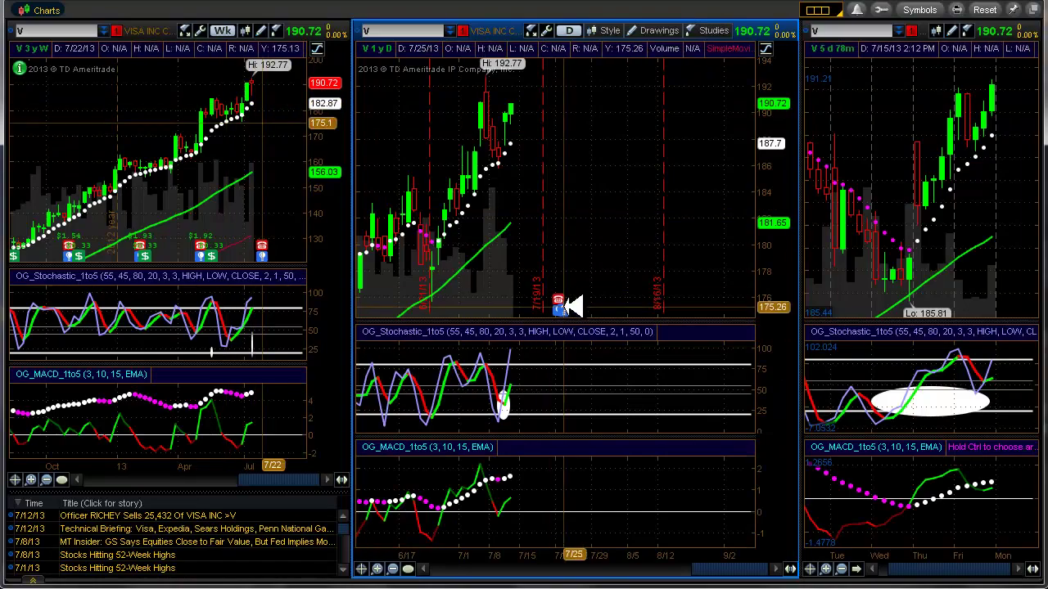
{"action": "mouse_move", "coordinate": [564, 307]}
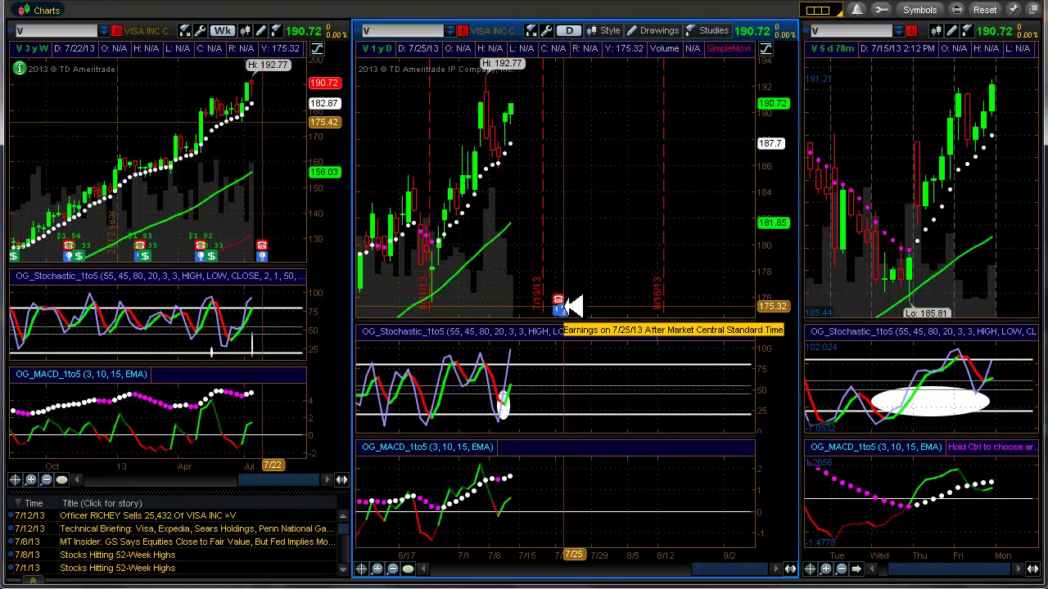
{"action": "right_click", "coordinate": [509, 408]}
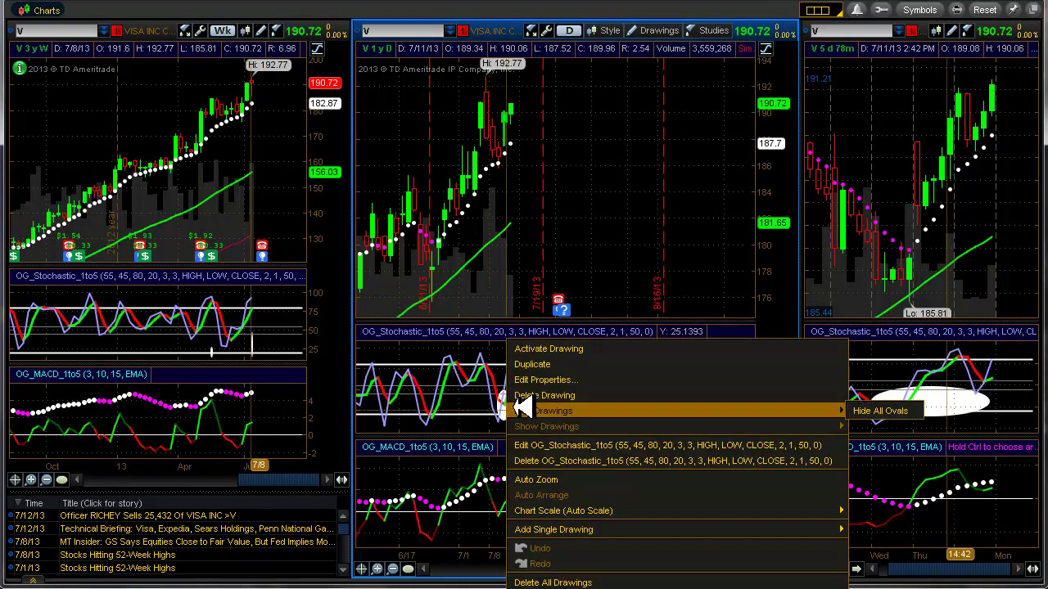
{"action": "left_click", "coordinate": [790, 286]}
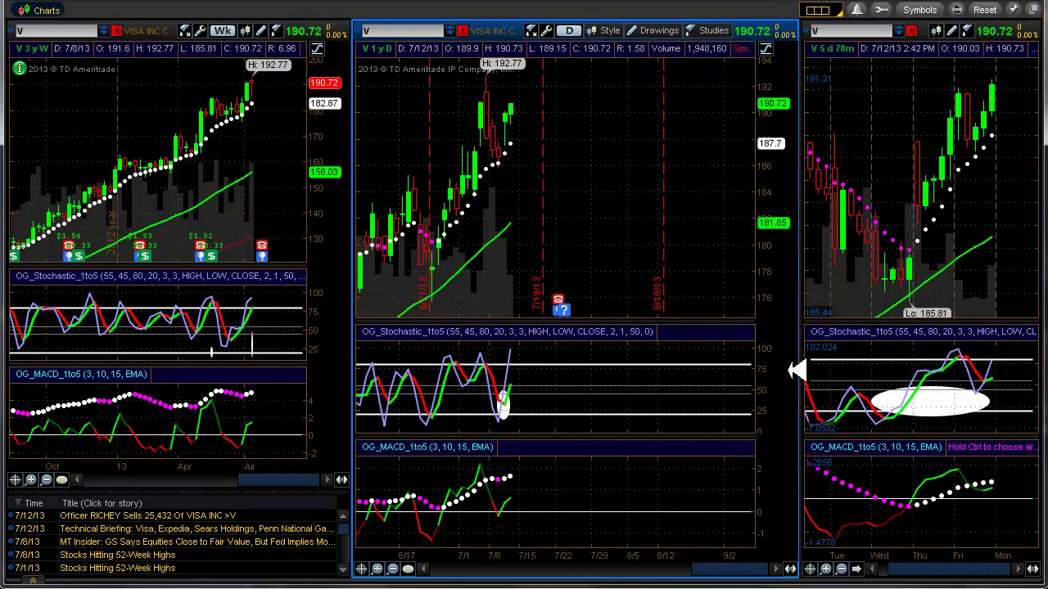
{"action": "key", "text": "alt+Tab"}
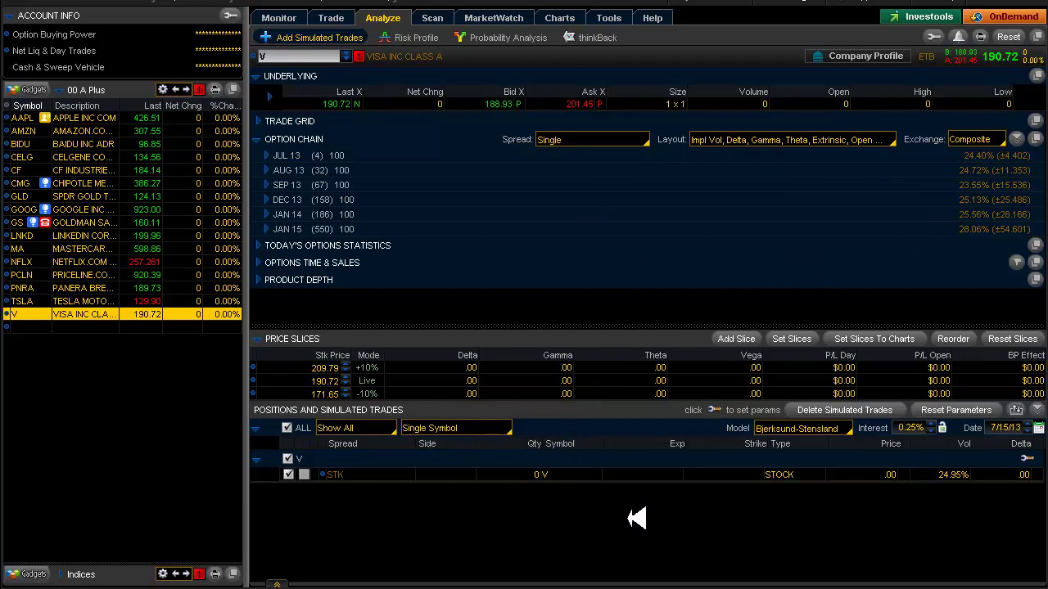
{"action": "key", "text": "alt+Tab"}
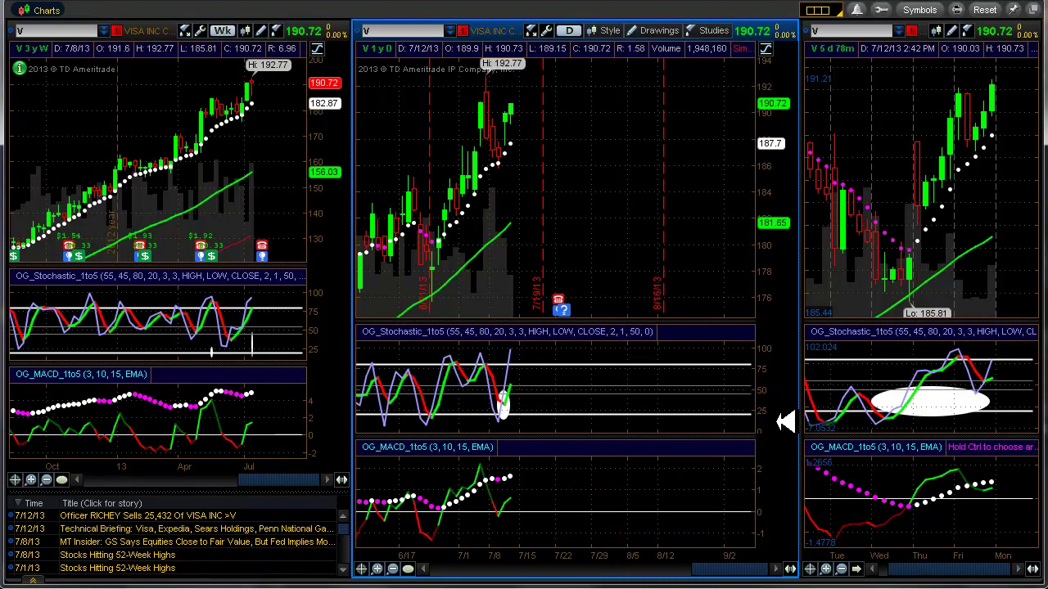
{"action": "key", "text": "alt+Tab"}
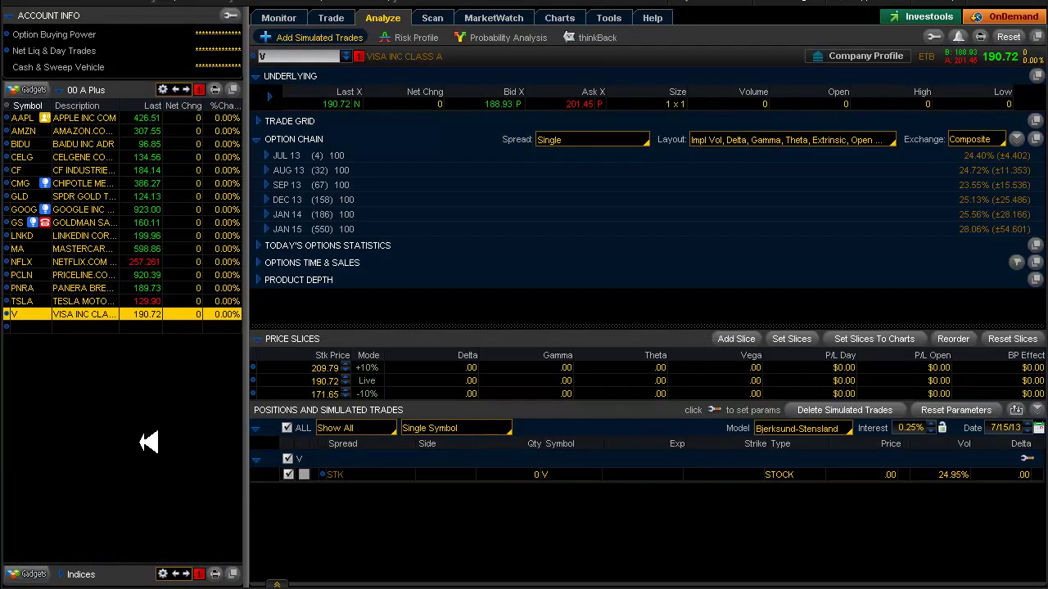
Switch to the Chrome browser and look over the Amazon Kindle Store results for "paleo diet".
{"action": "mouse_move", "coordinate": [59, 588]}
{"action": "key", "text": "alt+Tab"}
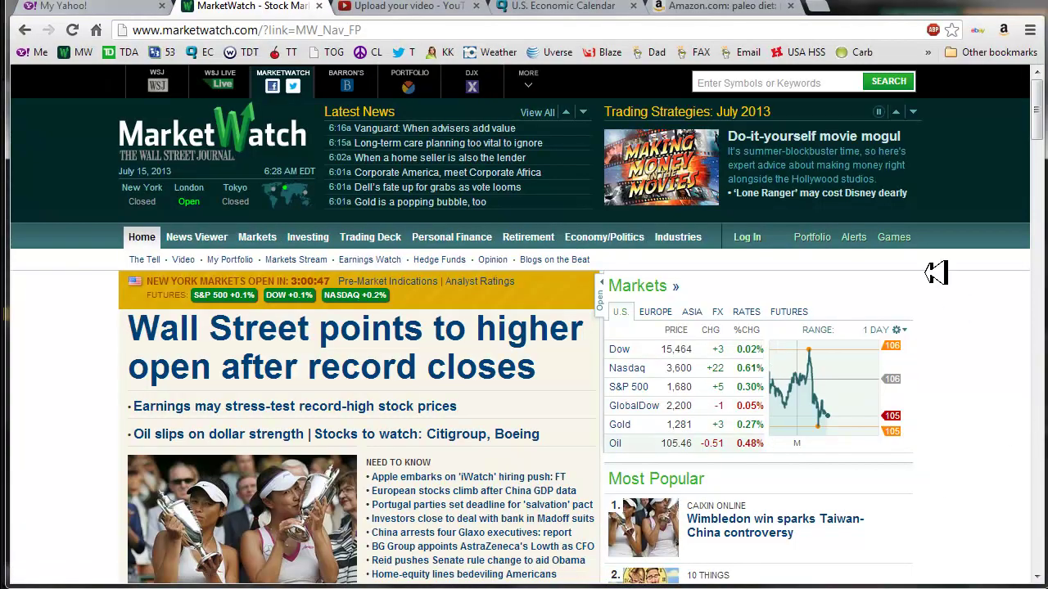
{"action": "left_click", "coordinate": [713, 8]}
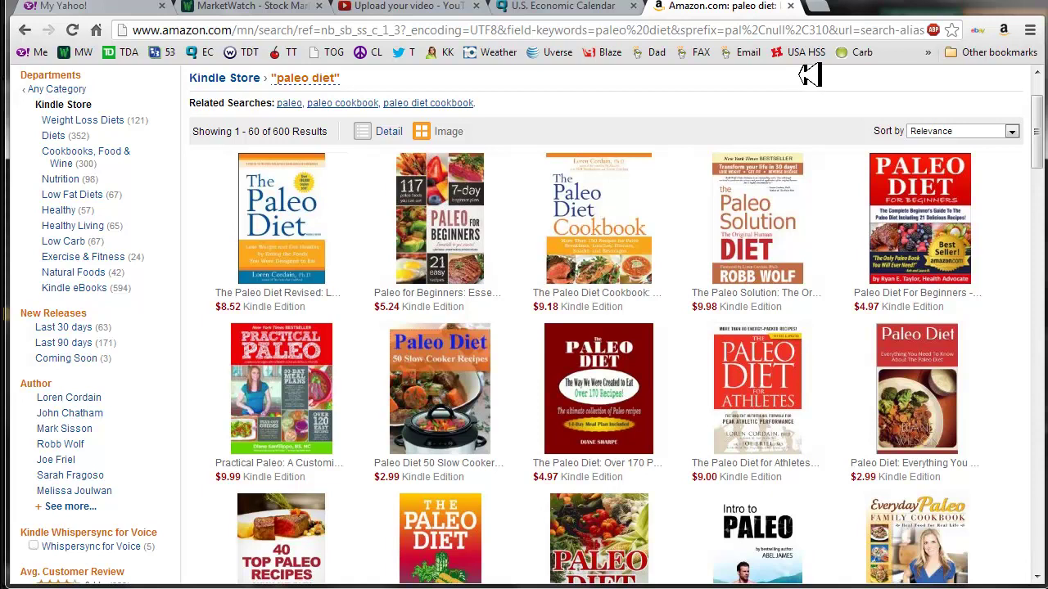
{"action": "scroll", "coordinate": [1040, 102], "scroll_direction": "up", "scroll_amount": 2}
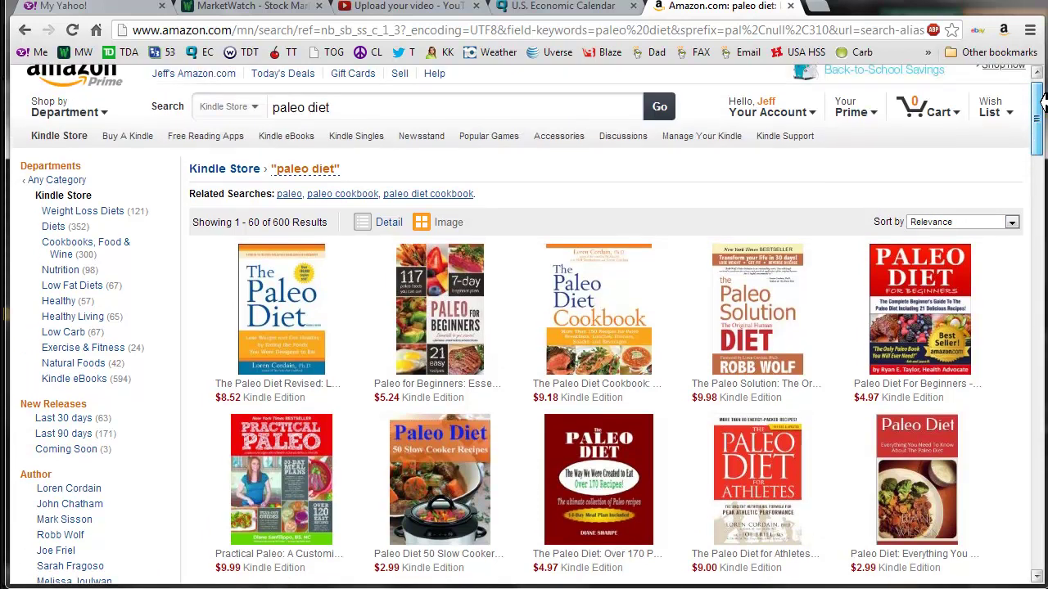
{"action": "scroll", "coordinate": [1041, 102], "scroll_direction": "down", "scroll_amount": 2}
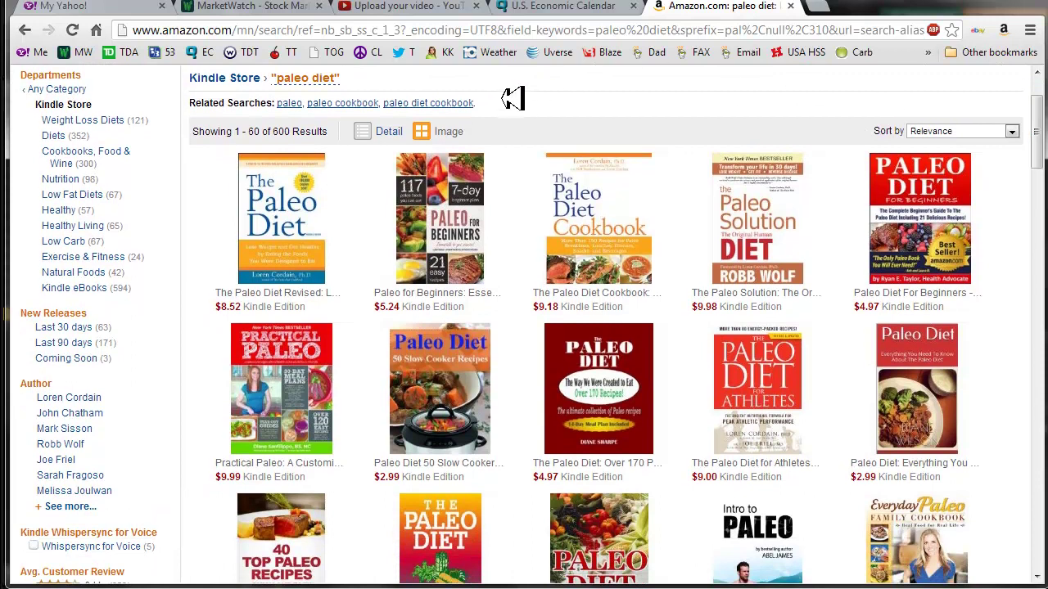